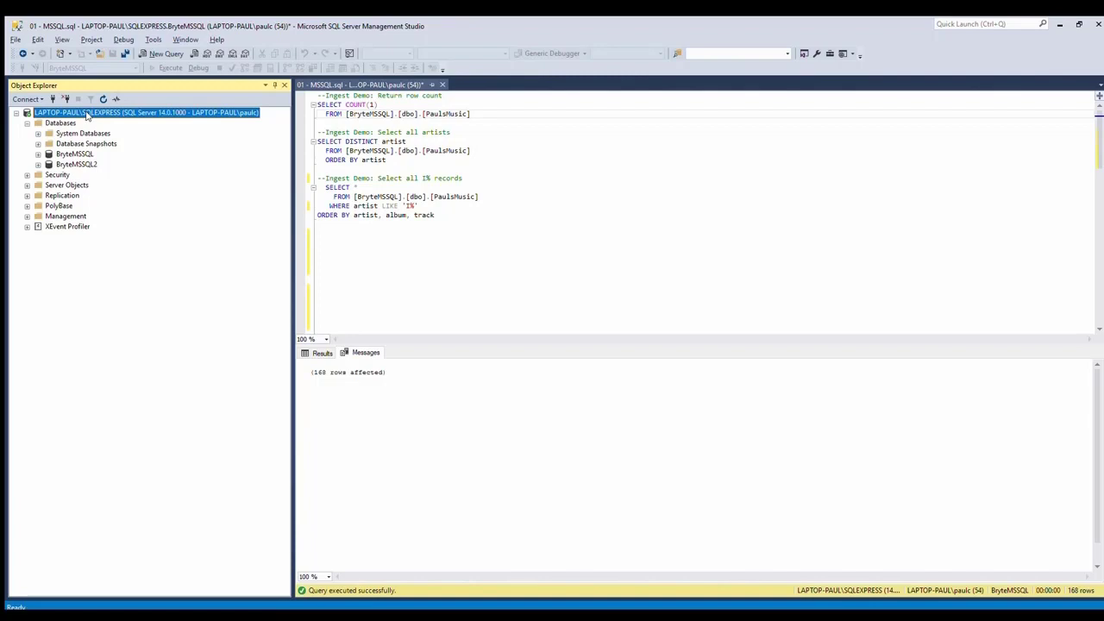
- Select PaulsMusic under BryteMSSQL > Tables and run the row-count query (18945 rows)
{"action": "left_click", "coordinate": [69, 154]}
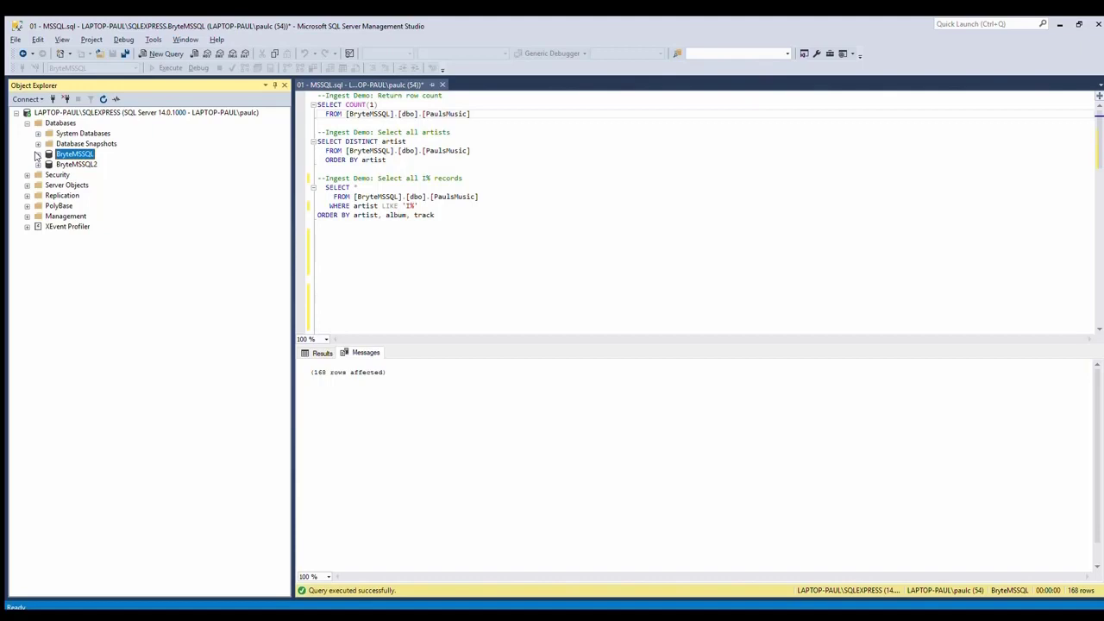
{"action": "left_click", "coordinate": [37, 154]}
{"action": "left_click", "coordinate": [90, 278]}
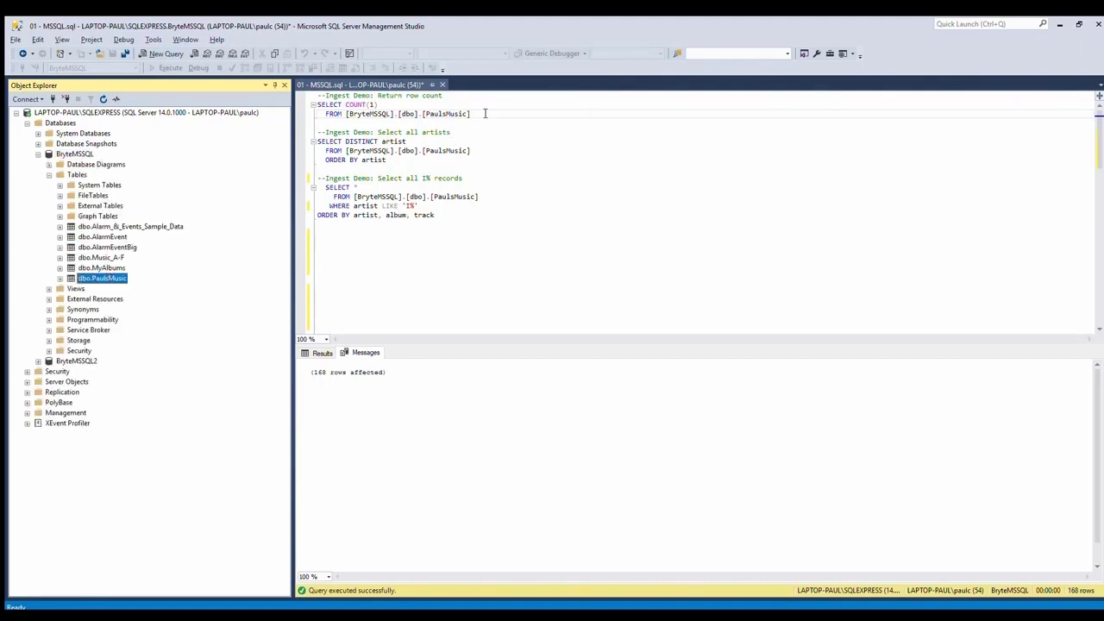
{"action": "left_click", "coordinate": [484, 113]}
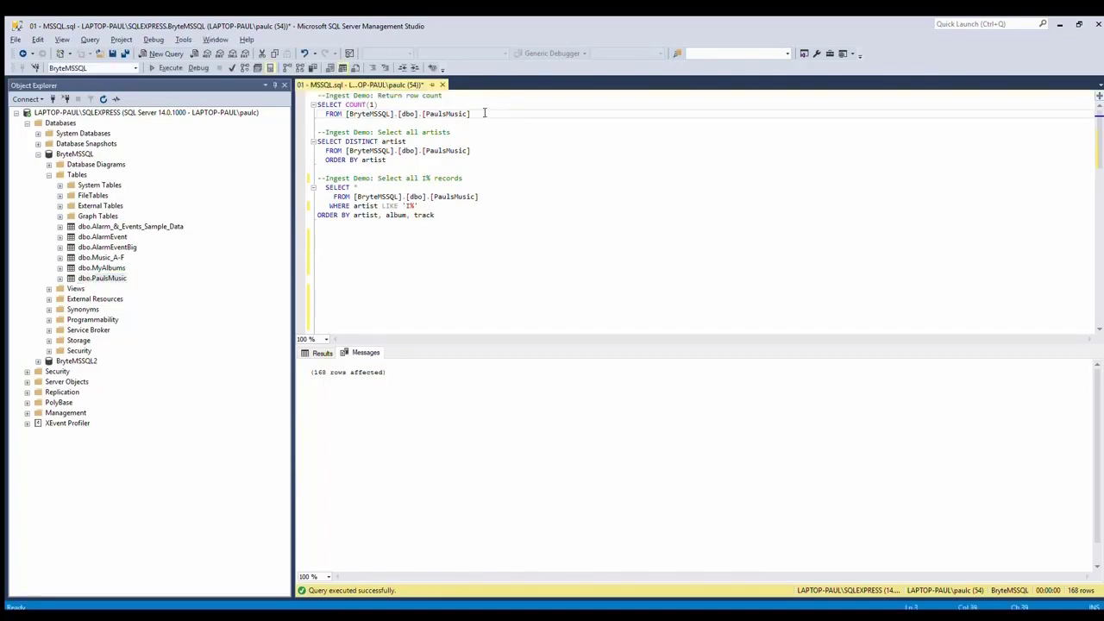
{"action": "key", "text": "shift+Up"}
{"action": "key", "text": "shift+Home"}
{"action": "key", "text": "F5"}
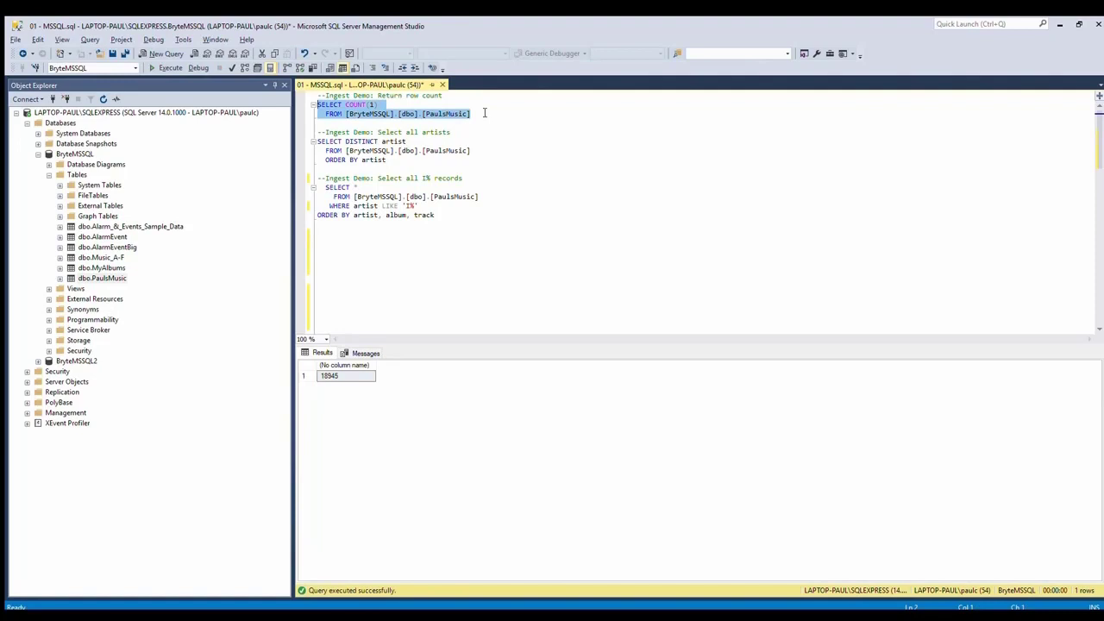
- Run the distinct-artist query and browse the 1075 artists returned
{"action": "key", "text": "Down"}
{"action": "key", "text": "Down"}
{"action": "key", "text": "Down"}
{"action": "key", "text": "shift+End"}
{"action": "key", "text": "shift+Down"}
{"action": "key", "text": "shift+Down"}
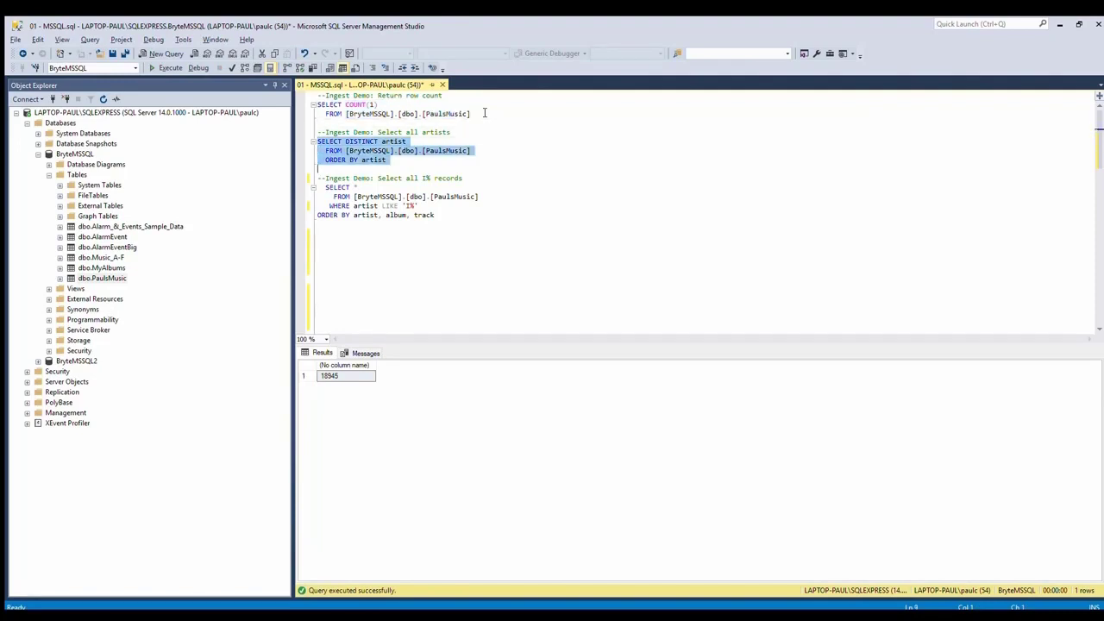
{"action": "key", "text": "F5"}
{"action": "left_click", "coordinate": [349, 508]}
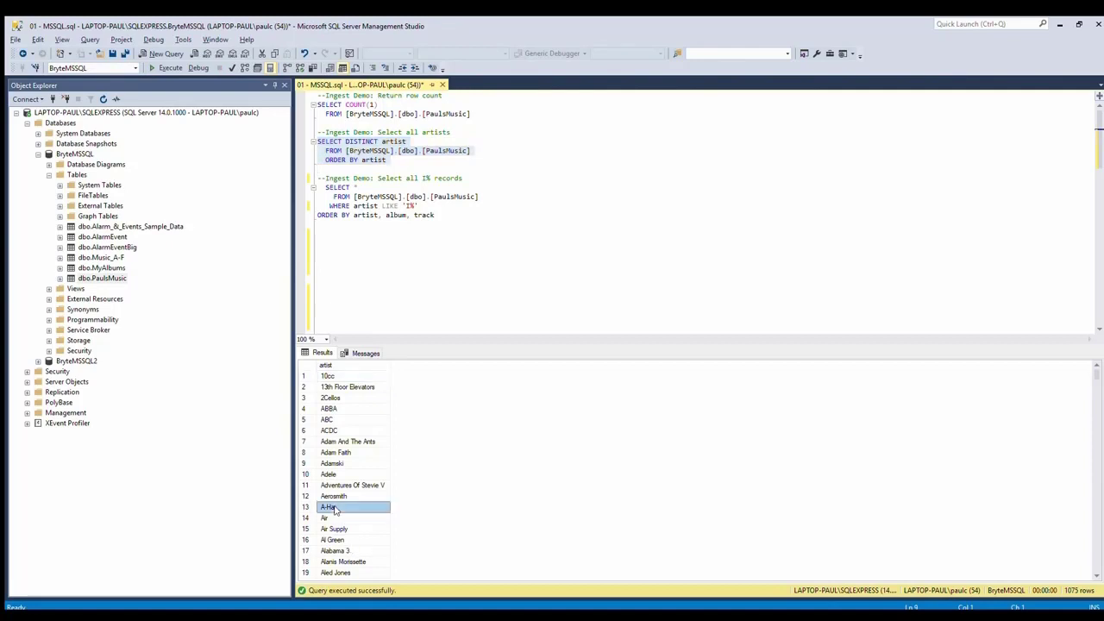
{"action": "scroll", "coordinate": [341, 518], "scroll_direction": "down", "scroll_amount": 12}
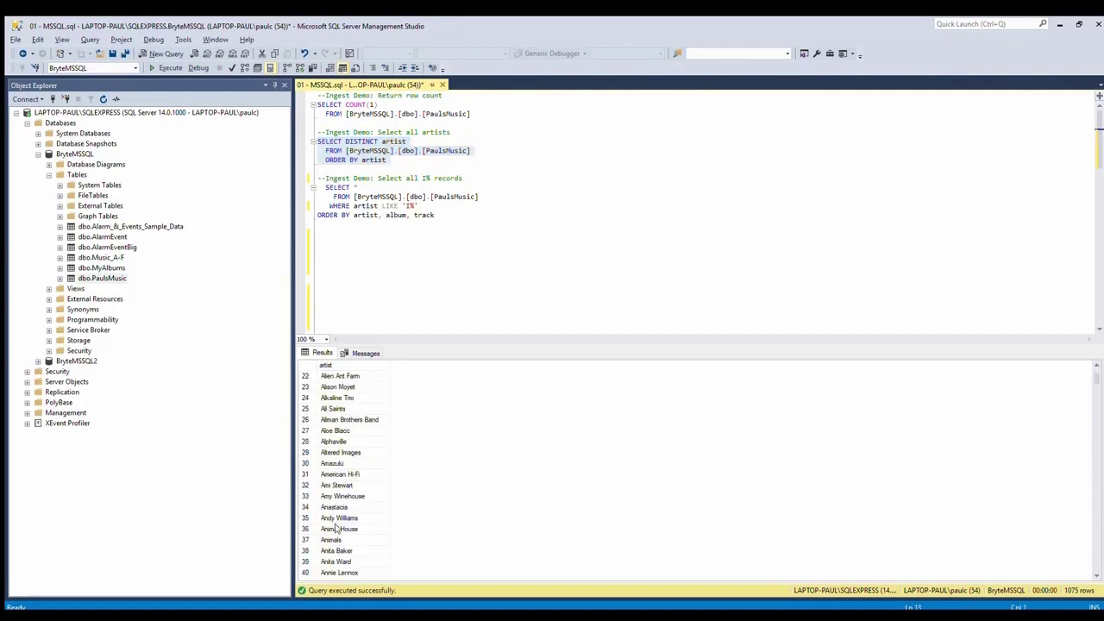
- Run the I% query and scroll through the 168 tracks by artists starting with I
{"action": "left_click", "coordinate": [448, 216]}
{"action": "key", "text": "shift+Up"}
{"action": "key", "text": "shift+Up"}
{"action": "key", "text": "shift+Up"}
{"action": "key", "text": "shift+Home"}
{"action": "key", "text": "shift+Home"}
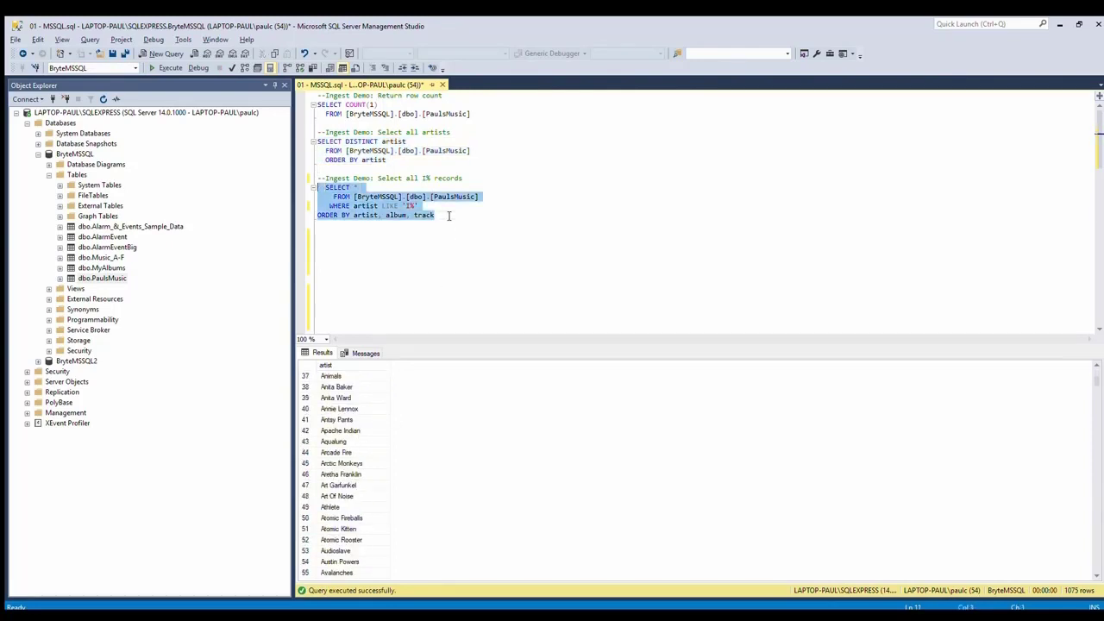
{"action": "key", "text": "F5"}
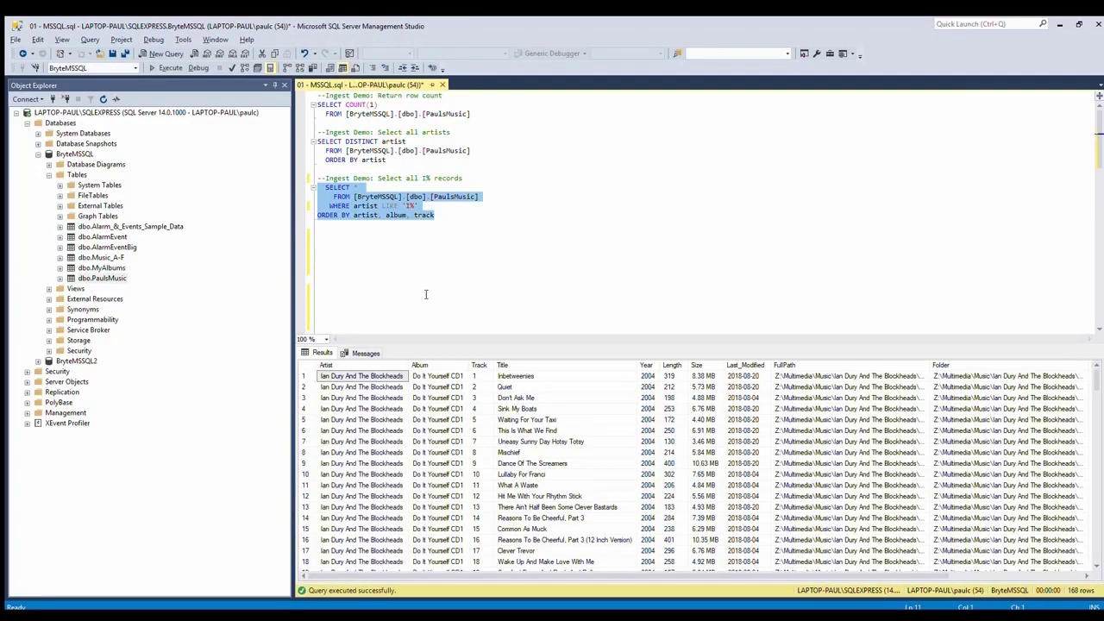
{"action": "left_click", "coordinate": [345, 420]}
{"action": "scroll", "coordinate": [345, 421], "scroll_direction": "down", "scroll_amount": 20}
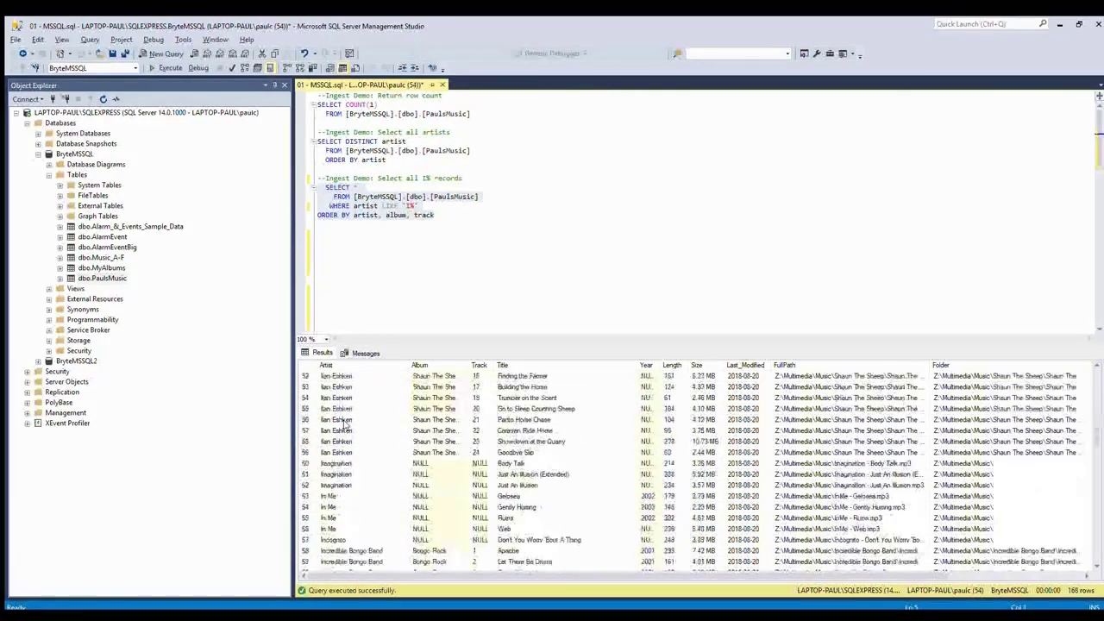
{"action": "scroll", "coordinate": [345, 423], "scroll_direction": "down", "scroll_amount": 20}
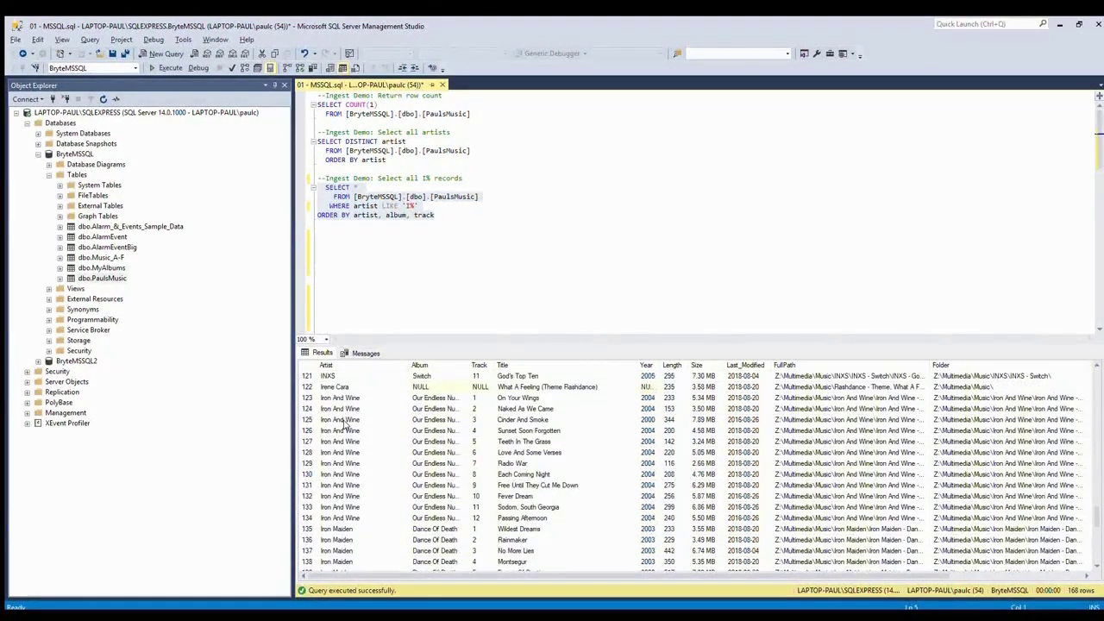
{"action": "scroll", "coordinate": [345, 422], "scroll_direction": "down", "scroll_amount": 6}
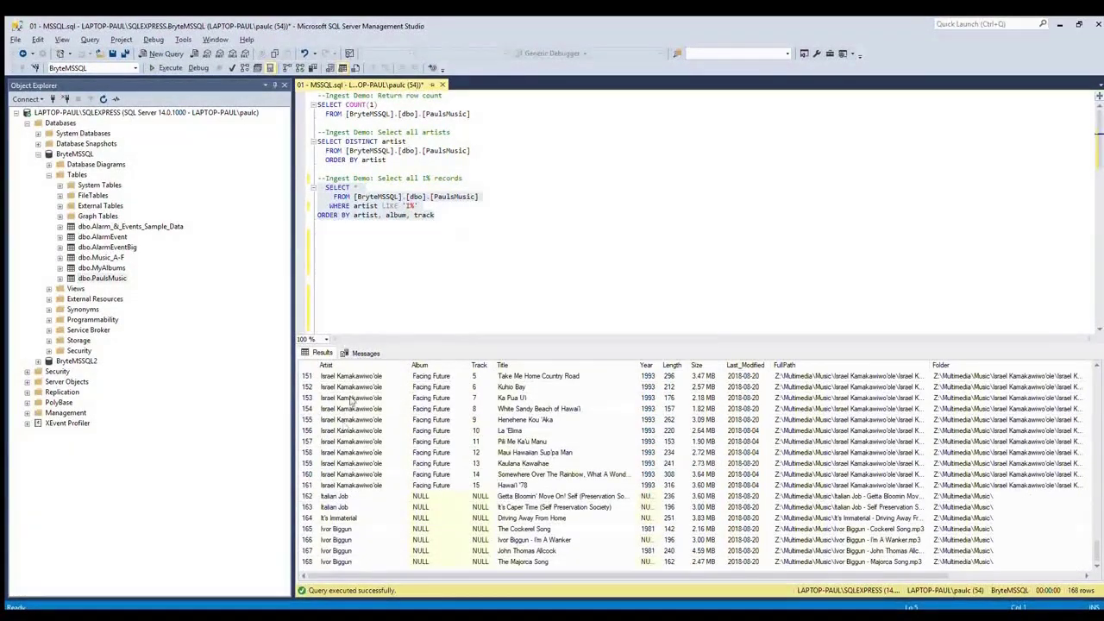
{"action": "scroll", "coordinate": [442, 406], "scroll_direction": "up", "scroll_amount": 4}
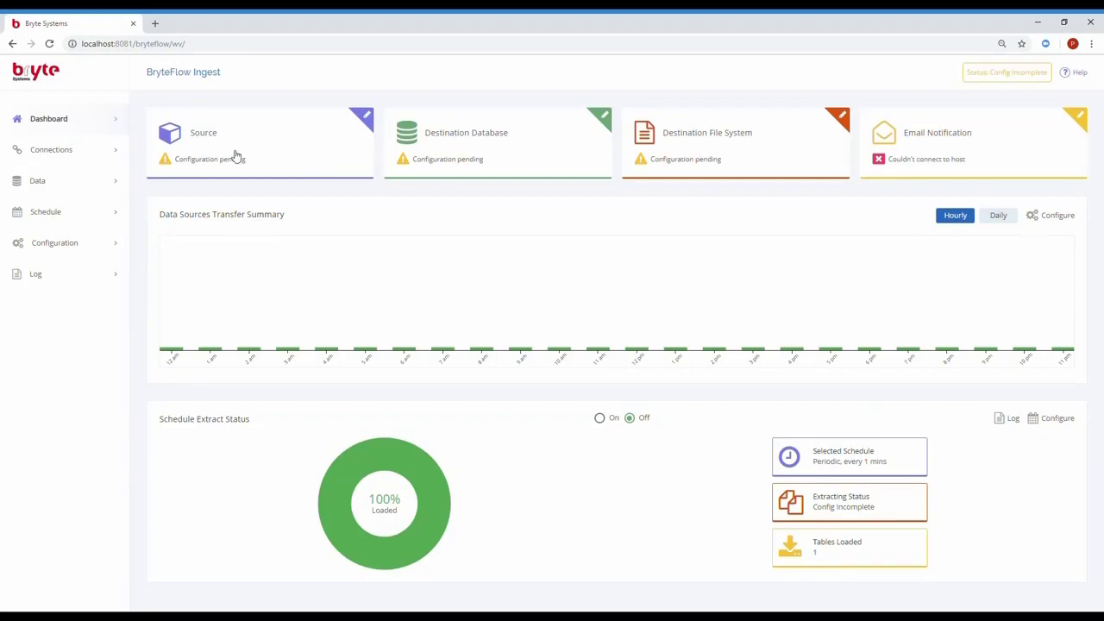
- Check the SQL Server source and S3 Destination File System settings, then show the source databases on the Data page
{"action": "left_click", "coordinate": [49, 152]}
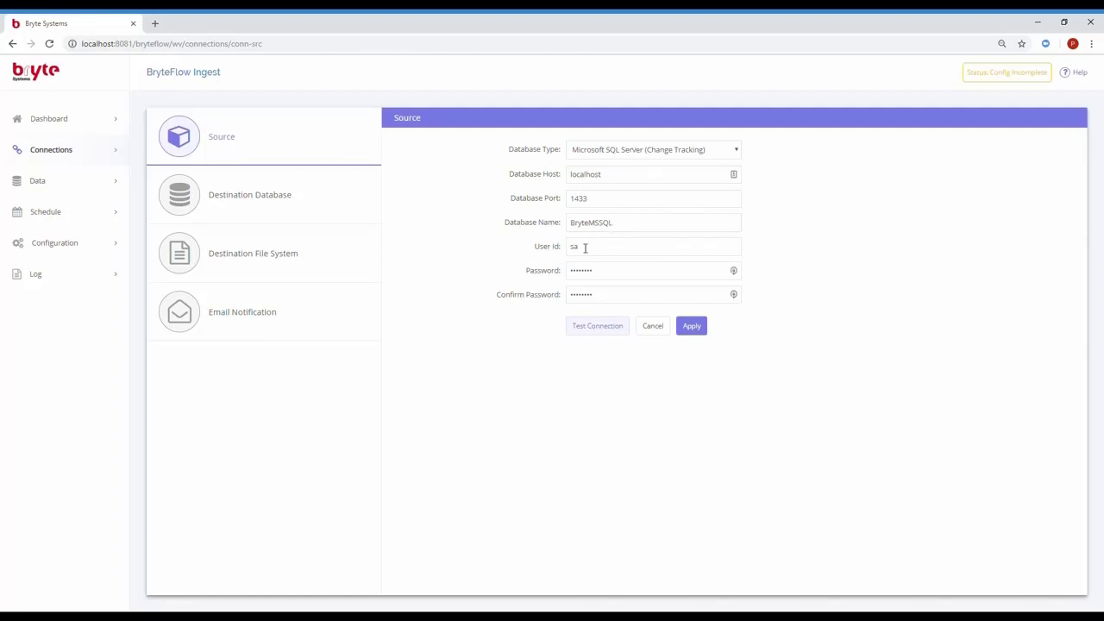
{"action": "left_click", "coordinate": [215, 256]}
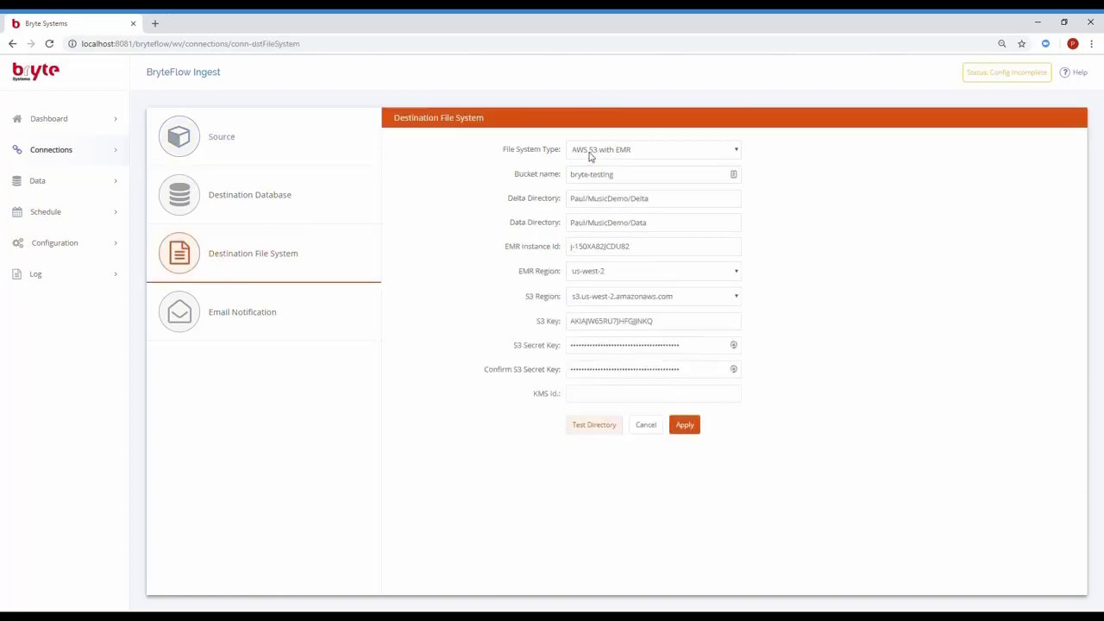
{"action": "left_click", "coordinate": [54, 188]}
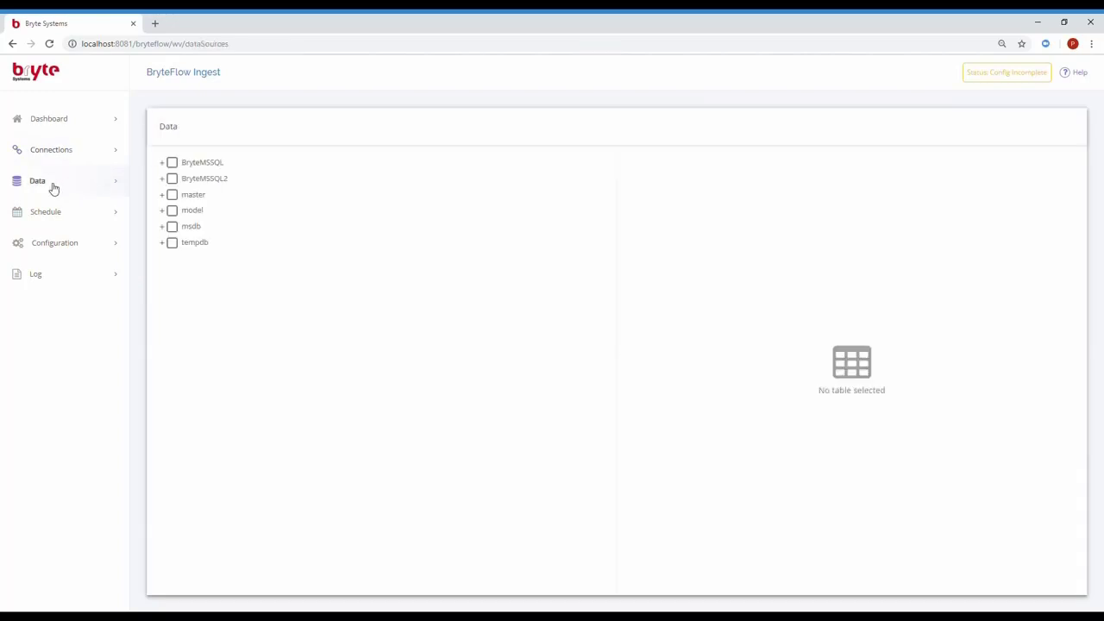
- Tick the PaulsMusic table under BryteMSSQL > dbo for replication
{"action": "left_click", "coordinate": [164, 163]}
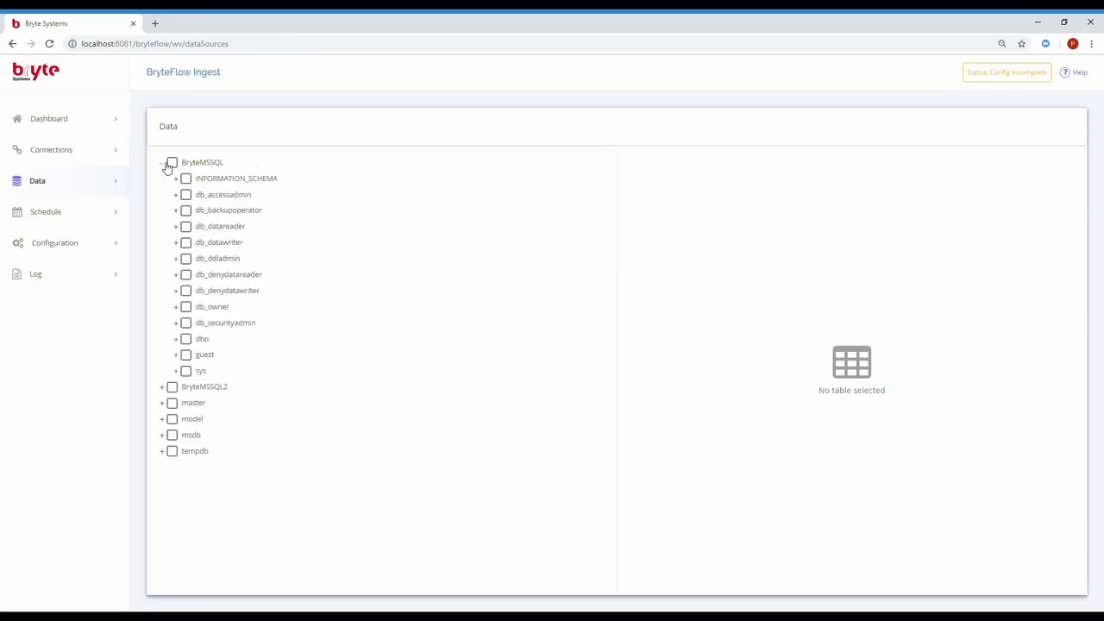
{"action": "left_click", "coordinate": [177, 340]}
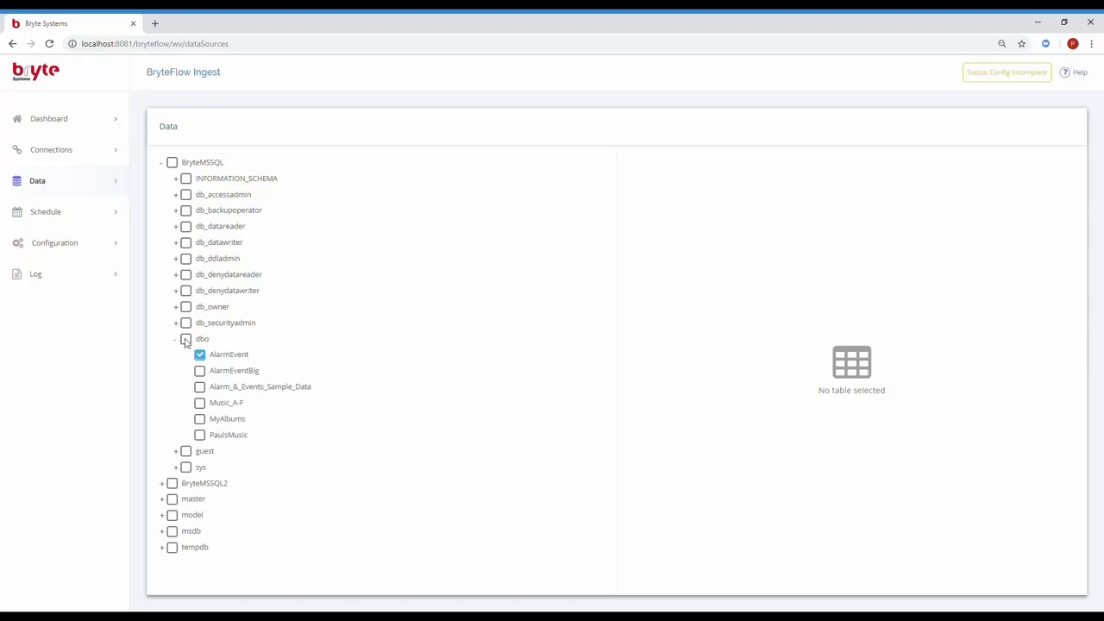
{"action": "left_click", "coordinate": [199, 436]}
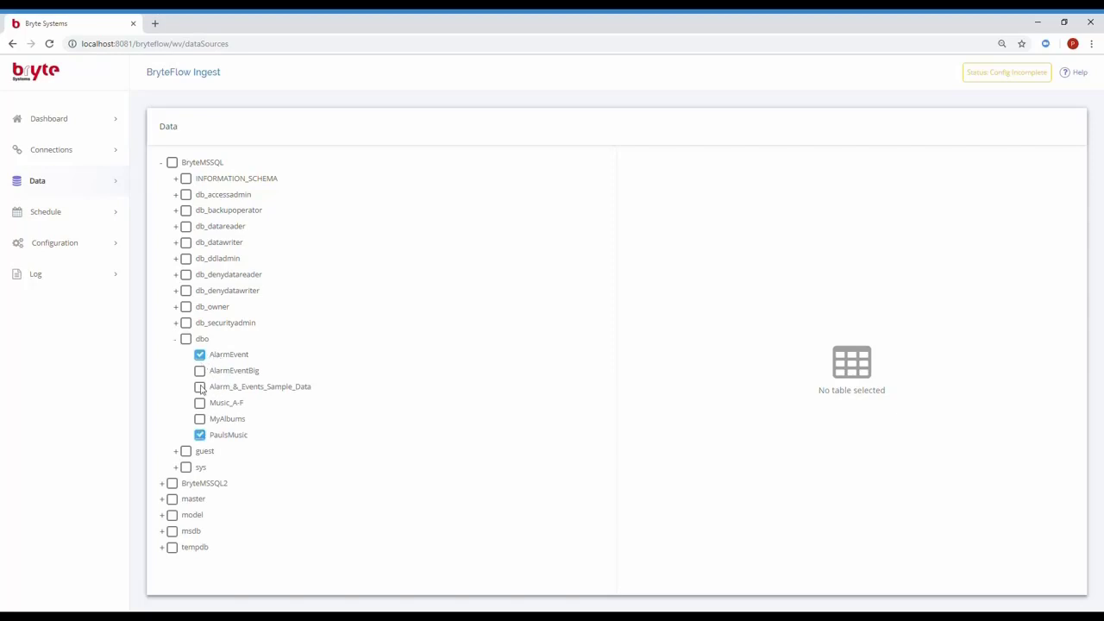
- Set PaulsMusic to By Primary Key With History with FullPath as key, apply, and schedule a full extract
{"action": "left_click", "coordinate": [229, 440]}
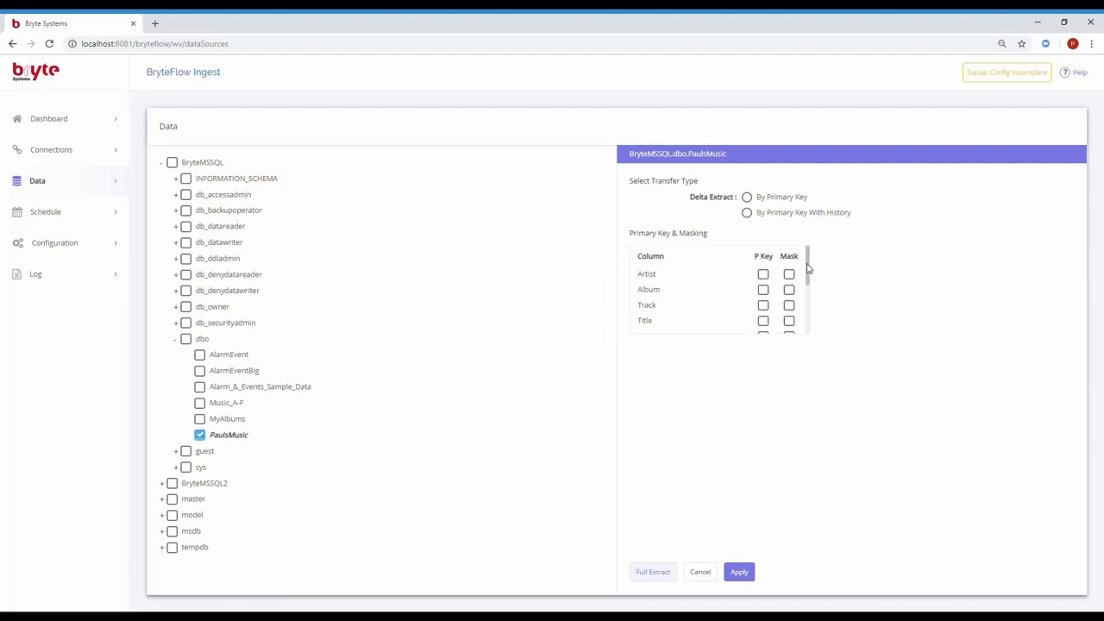
{"action": "left_click", "coordinate": [748, 213]}
{"action": "scroll", "coordinate": [811, 279], "scroll_direction": "down", "scroll_amount": 1}
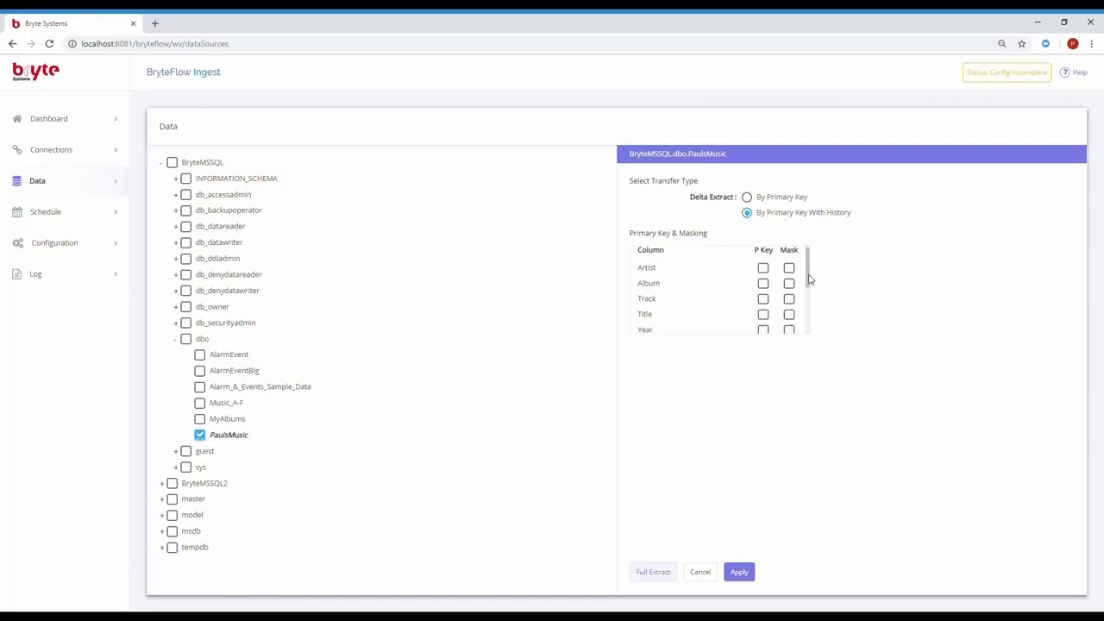
{"action": "left_click_drag", "start_coordinate": [810, 280], "coordinate": [809, 334]}
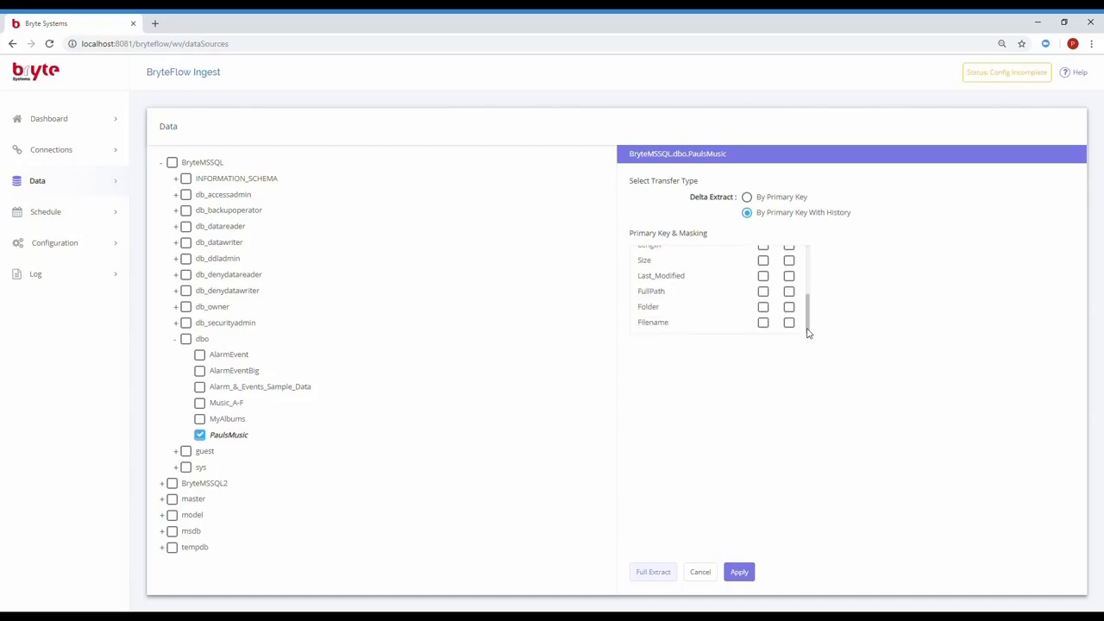
{"action": "left_click", "coordinate": [763, 292]}
{"action": "left_click", "coordinate": [747, 578]}
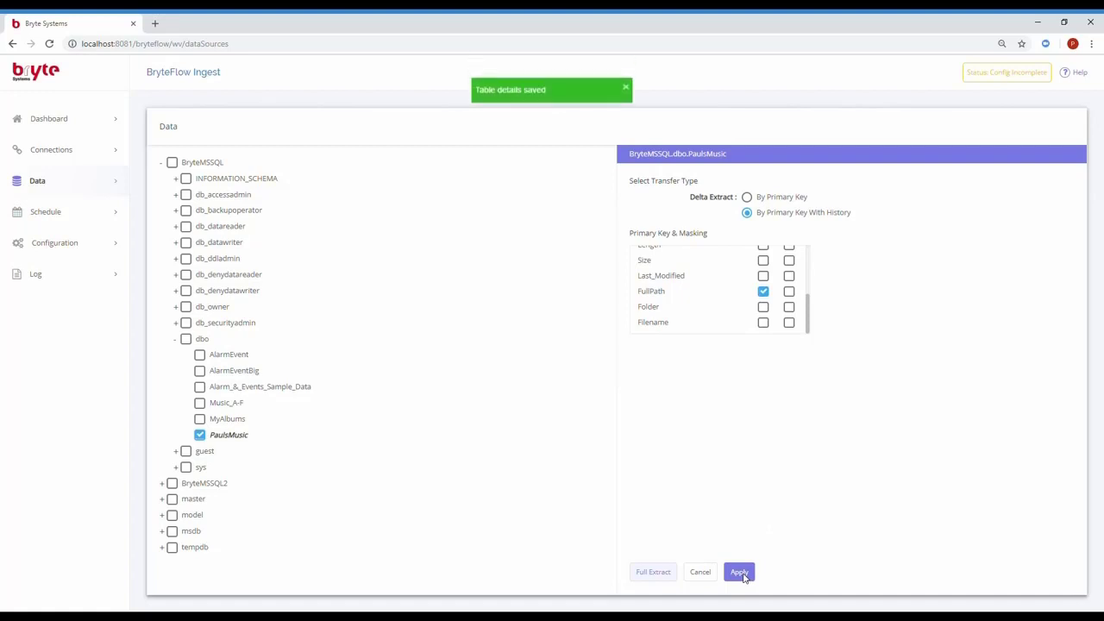
{"action": "left_click", "coordinate": [664, 575]}
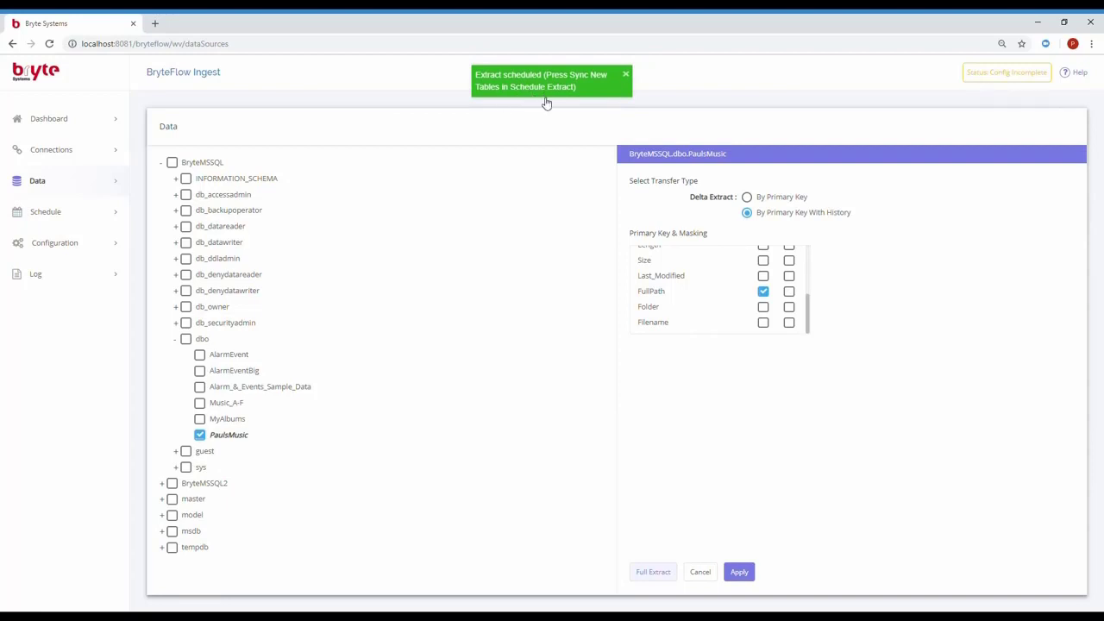
- Use Sync New Tables on the Schedule page to start the PaulsMusic extract
{"action": "left_click", "coordinate": [49, 215]}
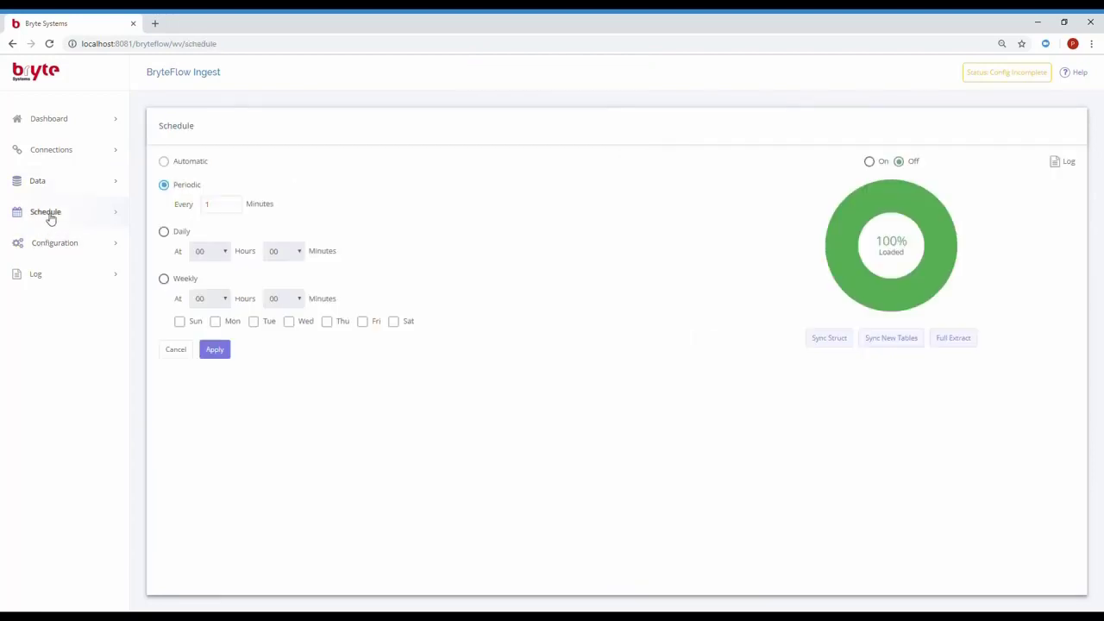
{"action": "left_click", "coordinate": [893, 340]}
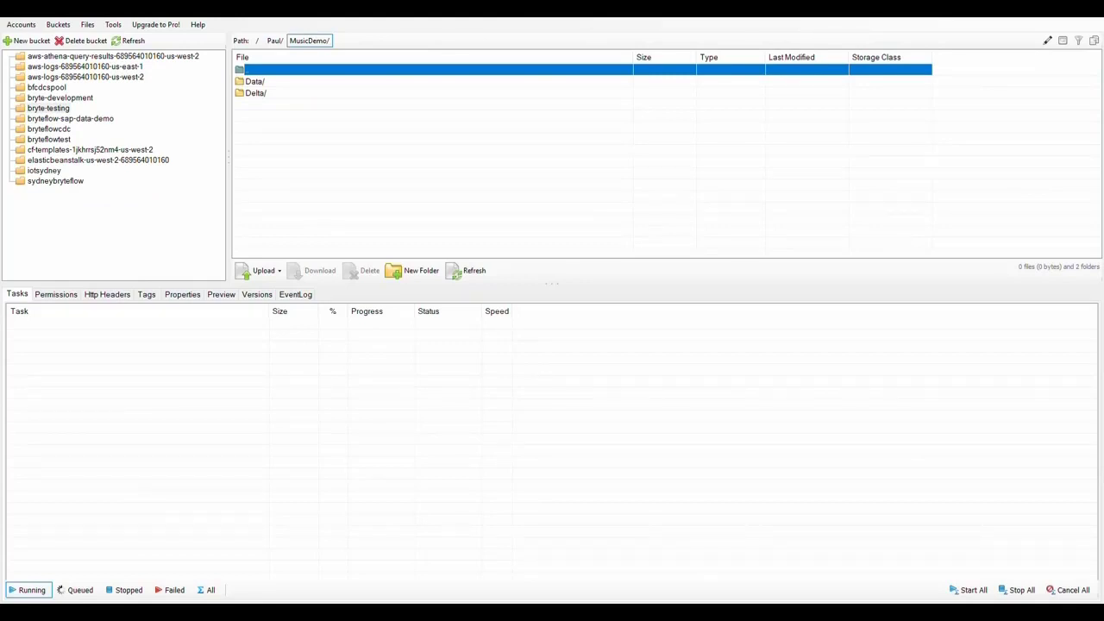
{"action": "double_click", "coordinate": [269, 82]}
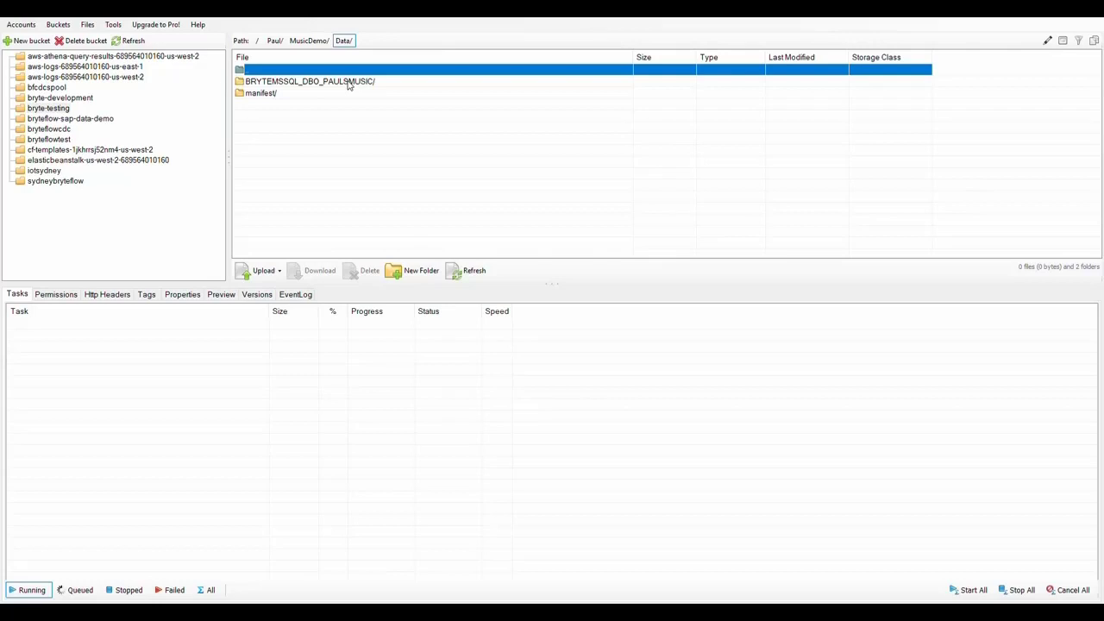
{"action": "double_click", "coordinate": [349, 83]}
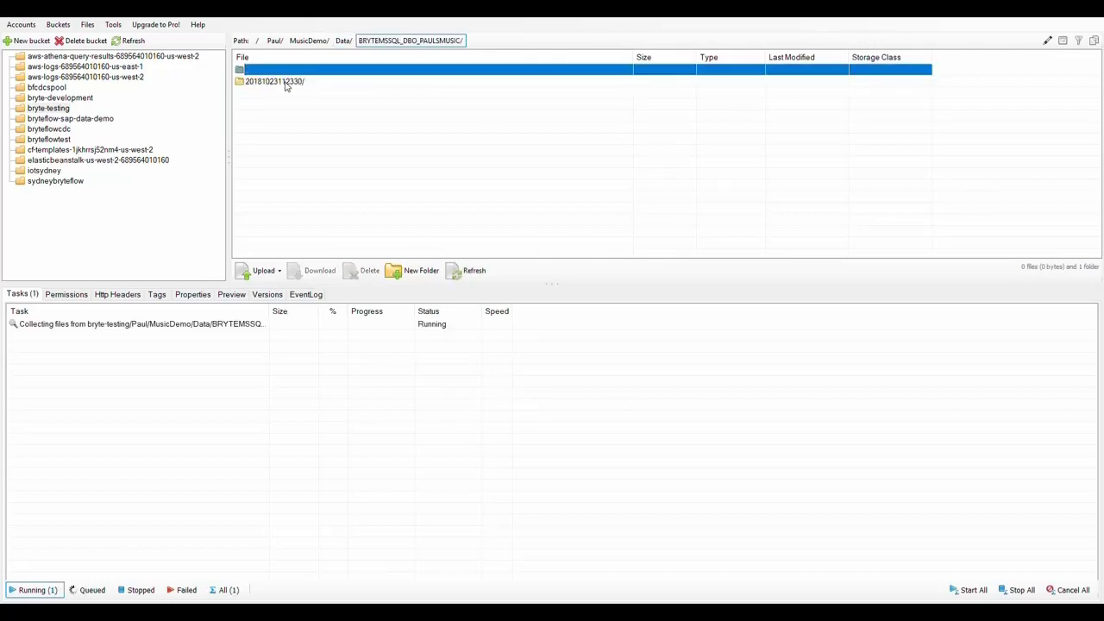
{"action": "double_click", "coordinate": [284, 83]}
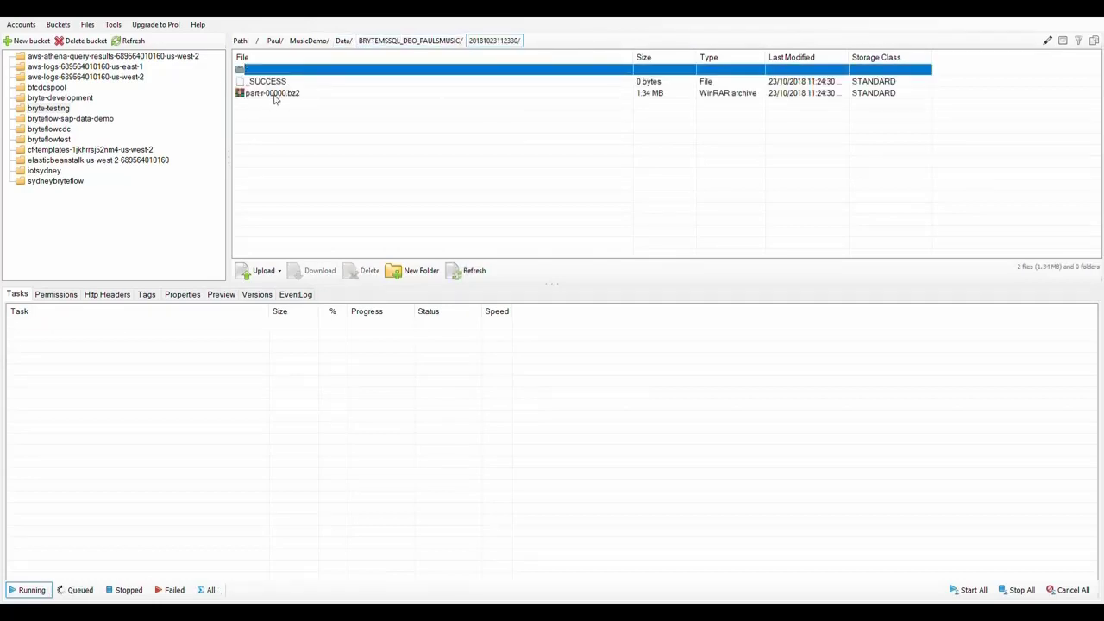
{"action": "left_click", "coordinate": [274, 93]}
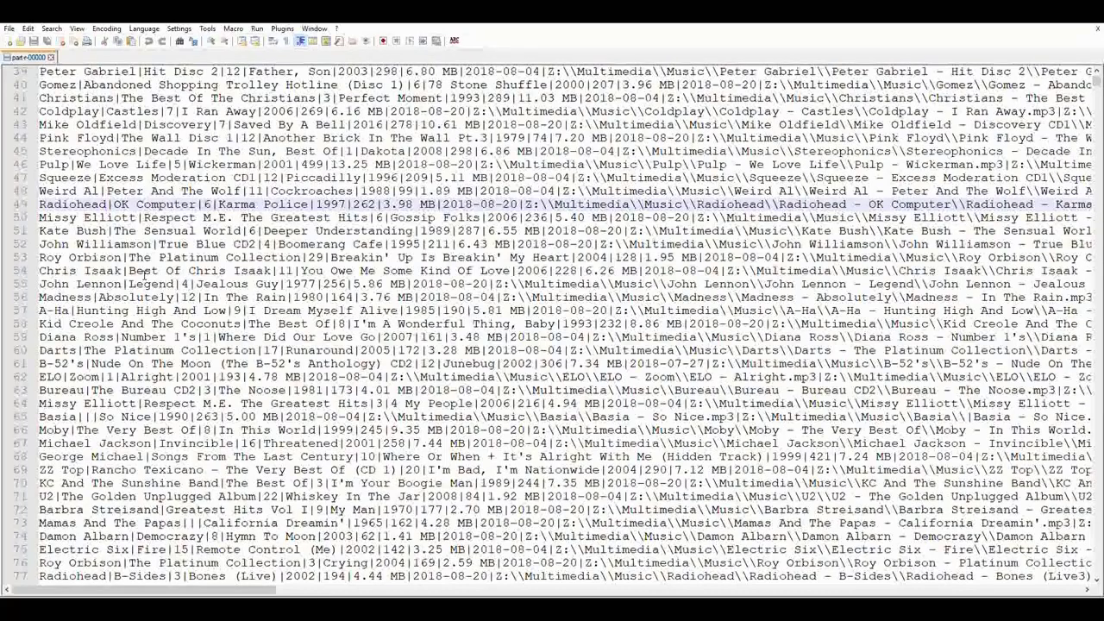
- Highlight line 49's Karma Police record from the V flag through the 2999-12-31 end date
{"action": "key", "text": "Right"}
{"action": "key", "text": "Right"}
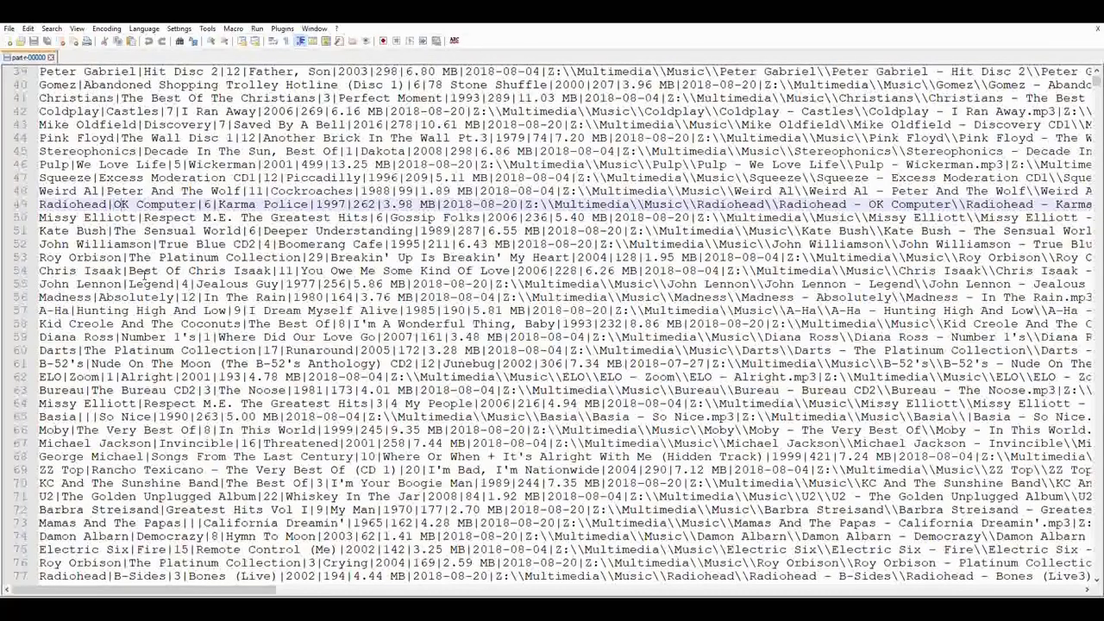
{"action": "key", "text": "Right"}
{"action": "key", "text": "Right"}
{"action": "key", "text": "Right"}
{"action": "key", "text": "Right"}
{"action": "key", "text": "Right"}
{"action": "key", "text": "Right"}
{"action": "key", "text": "Right"}
{"action": "key", "text": "Right"}
{"action": "key", "text": "Right"}
{"action": "key", "text": "Right"}
{"action": "key", "text": "Right"}
{"action": "key", "text": "Right"}
{"action": "key", "text": "Right"}
{"action": "key", "text": "Right"}
{"action": "key", "text": "Right"}
{"action": "key", "text": "Right"}
{"action": "key", "text": "Right"}
{"action": "key", "text": "Right"}
{"action": "key", "text": "End"}
{"action": "key", "text": "ctrl+shift+Left"}
{"action": "key", "text": "ctrl+shift+Left"}
{"action": "key", "text": "ctrl+shift+Left"}
{"action": "key", "text": "ctrl+shift+Left"}
{"action": "key", "text": "ctrl+shift+Left"}
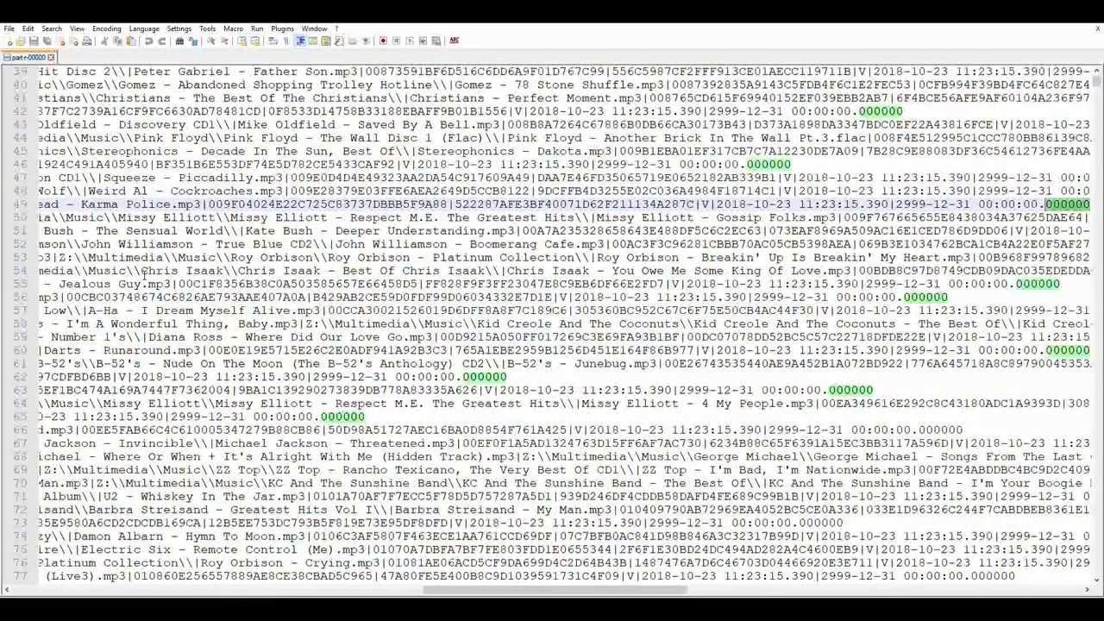
{"action": "key", "text": "ctrl+shift+Left"}
{"action": "key", "text": "ctrl+shift+Left"}
{"action": "key", "text": "ctrl+shift+Left"}
{"action": "key", "text": "ctrl+shift+Left"}
{"action": "key", "text": "ctrl+shift+Left"}
{"action": "key", "text": "ctrl+shift+Left"}
{"action": "key", "text": "ctrl+shift+Left"}
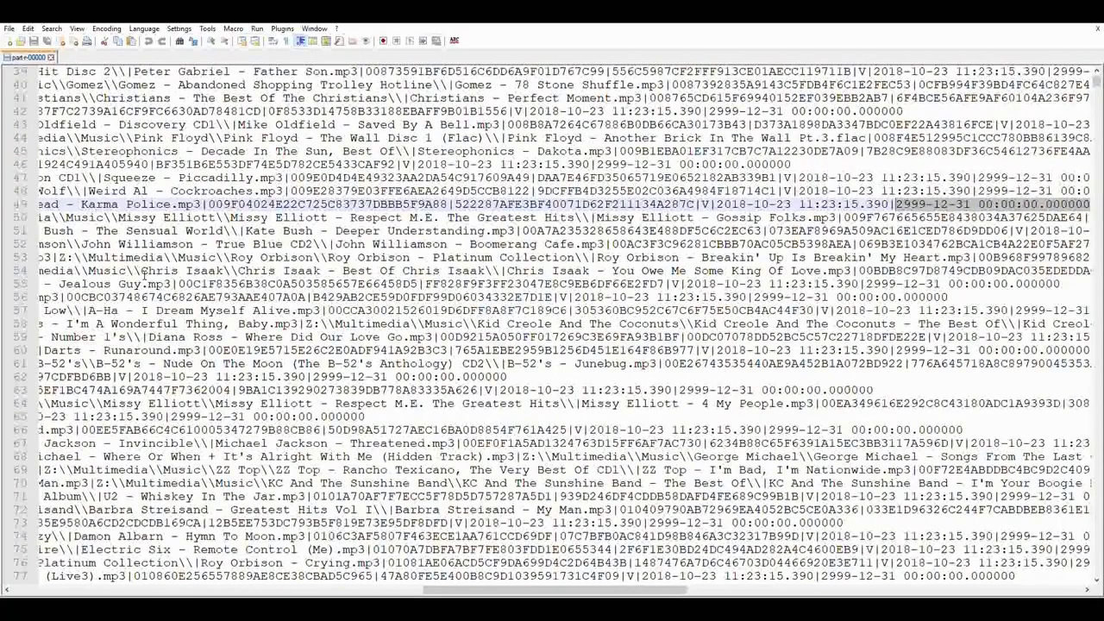
{"action": "key", "text": "shift+Left"}
{"action": "key", "text": "shift+Left"}
{"action": "key", "text": "shift+Left"}
{"action": "key", "text": "shift+Left"}
{"action": "key", "text": "shift+Left"}
{"action": "key", "text": "shift+Left"}
{"action": "key", "text": "shift+Left"}
{"action": "key", "text": "shift+Left"}
{"action": "key", "text": "shift+Left"}
{"action": "key", "text": "shift+Left"}
{"action": "key", "text": "shift+Left"}
{"action": "key", "text": "shift+Left"}
{"action": "key", "text": "shift+Left"}
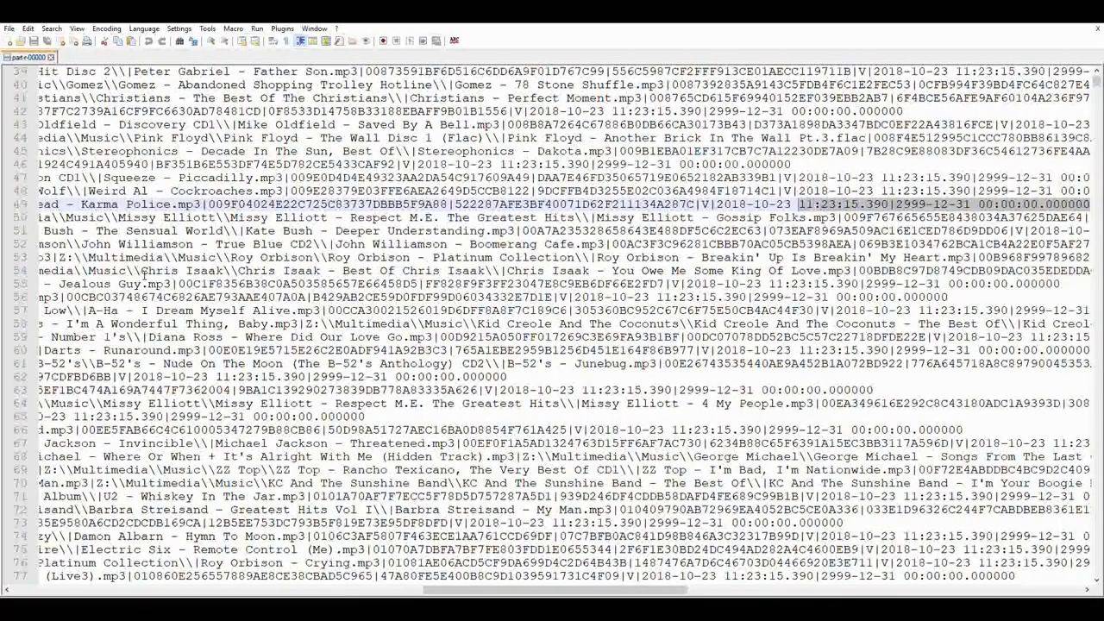
{"action": "key", "text": "shift+Left"}
{"action": "key", "text": "shift+Left"}
{"action": "key", "text": "shift+Left"}
{"action": "key", "text": "shift+Left"}
{"action": "key", "text": "shift+Left"}
{"action": "key", "text": "shift+Left"}
{"action": "key", "text": "shift+Left"}
{"action": "key", "text": "shift+Left"}
{"action": "key", "text": "shift+Left"}
{"action": "key", "text": "shift+Left"}
{"action": "key", "text": "shift+Left"}
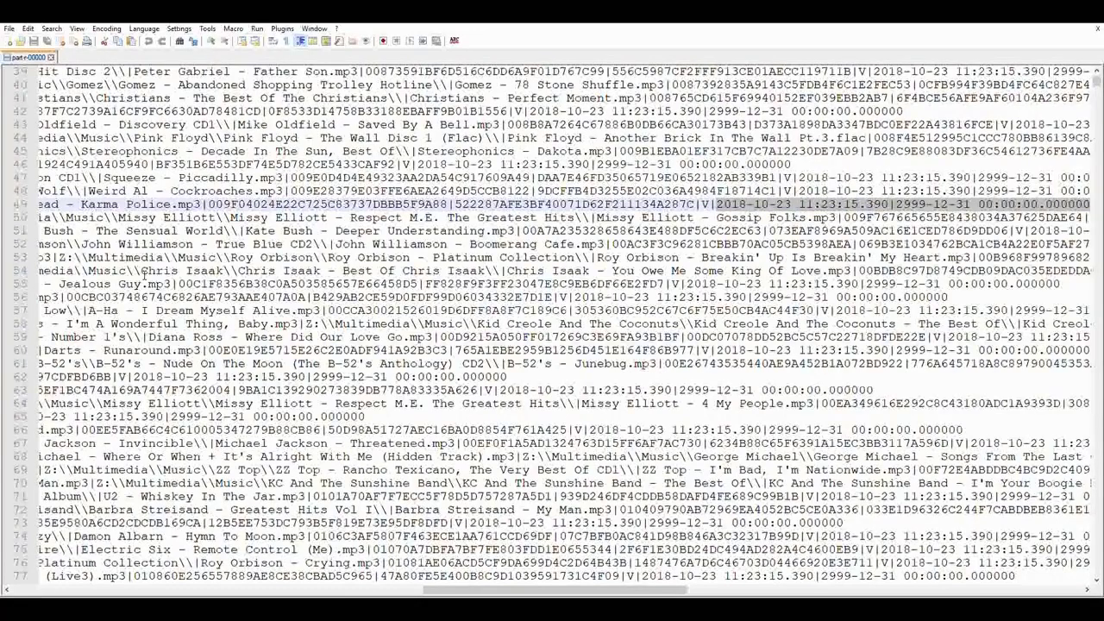
{"action": "key", "text": "shift+Left"}
{"action": "key", "text": "shift+Left"}
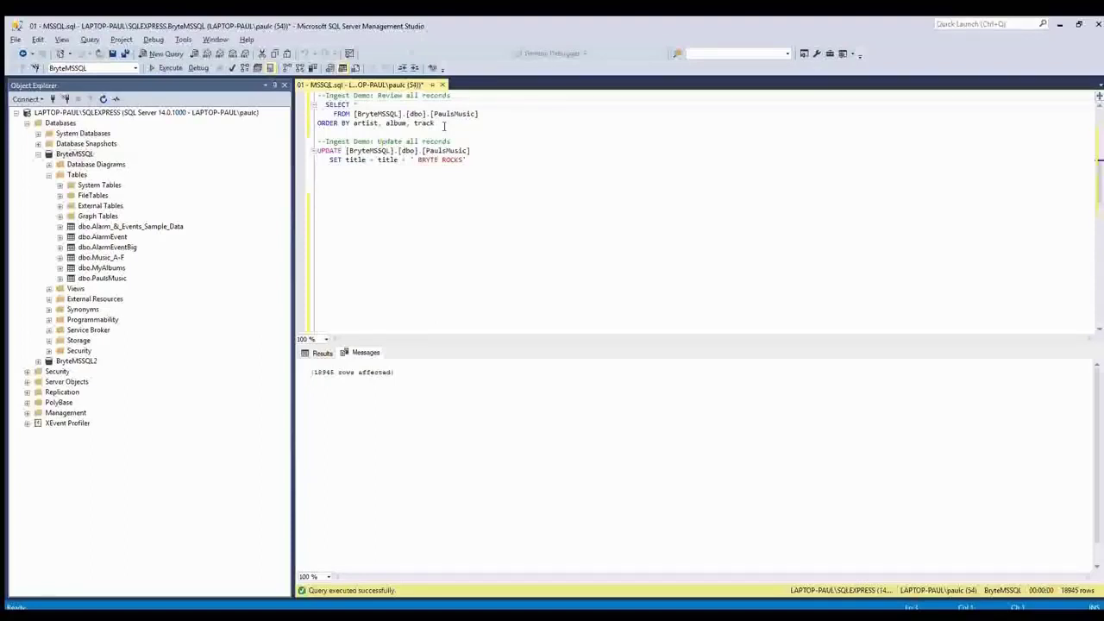
- Run the query reviewing all PaulsMusic records
{"action": "left_click", "coordinate": [443, 125]}
{"action": "key", "text": "shift+Up"}
{"action": "key", "text": "shift+Up"}
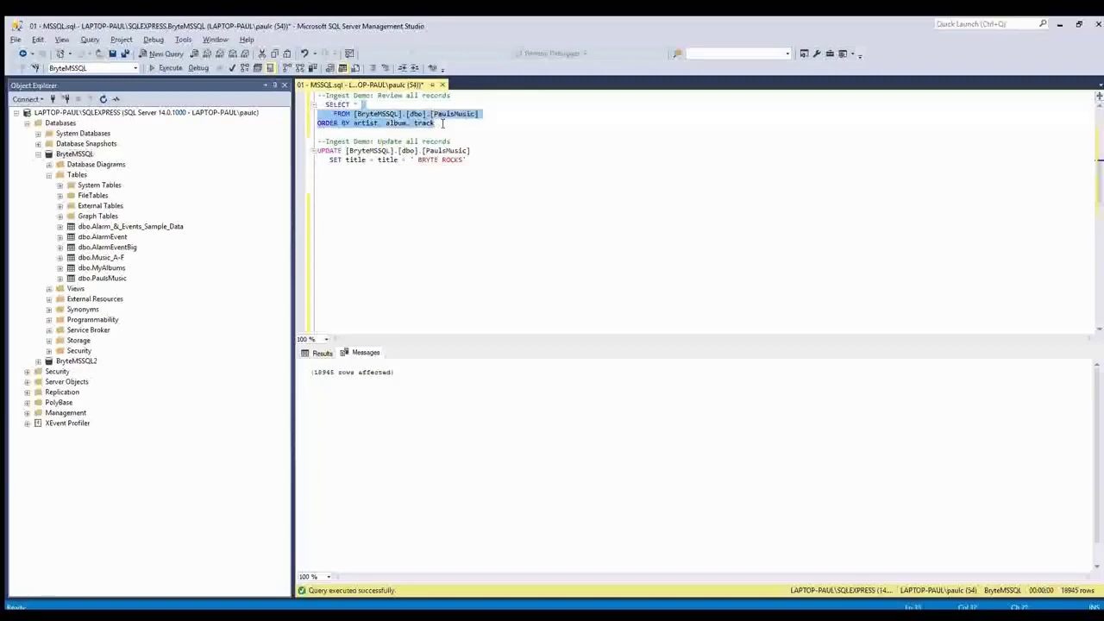
{"action": "key", "text": "shift+Home"}
{"action": "key", "text": "F5"}
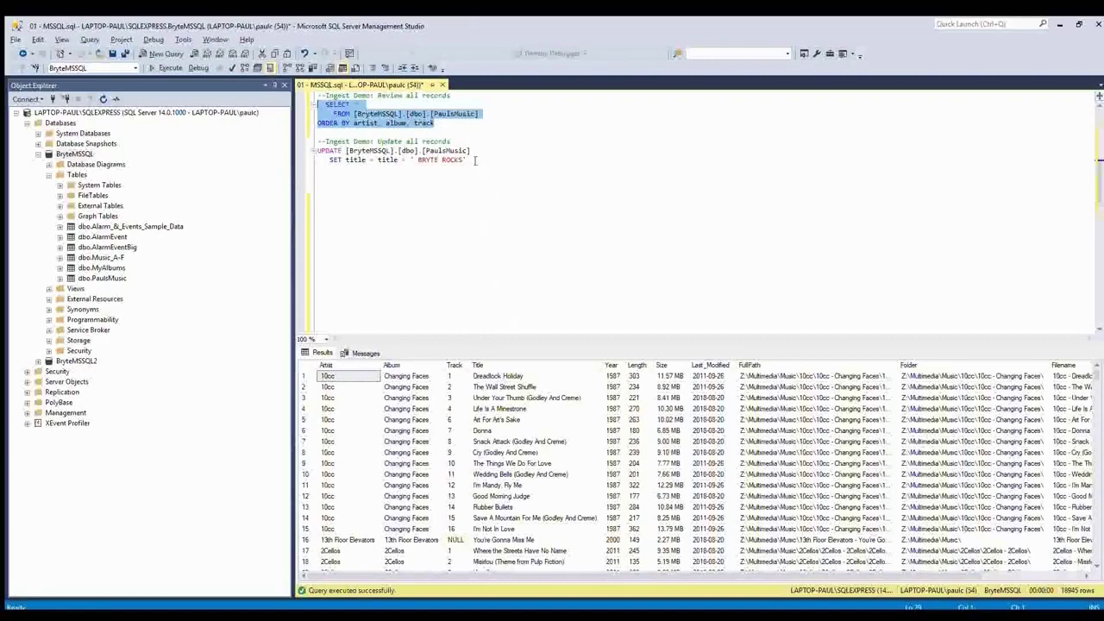
{"action": "left_click_drag", "start_coordinate": [463, 160], "coordinate": [415, 159]}
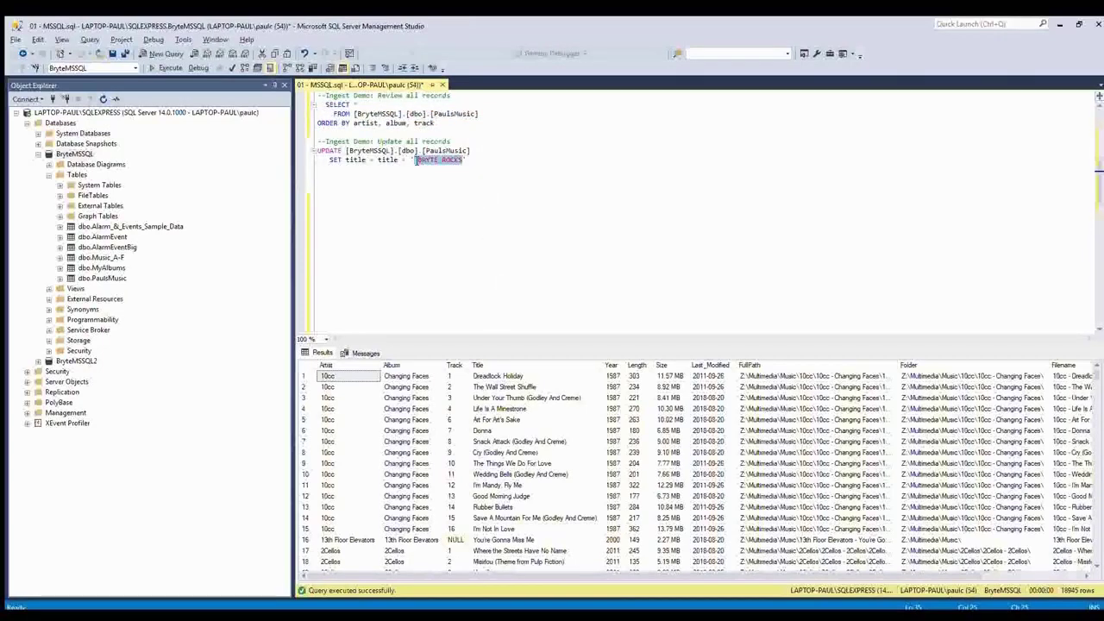
- Run the UPDATE appending ' BRYTE ROCKS' to all 18945 PaulsMusic titles
{"action": "left_click", "coordinate": [474, 161]}
{"action": "key", "text": "shift+Up"}
{"action": "key", "text": "shift+Home"}
{"action": "key", "text": "shift+Home"}
{"action": "key", "text": "F5"}
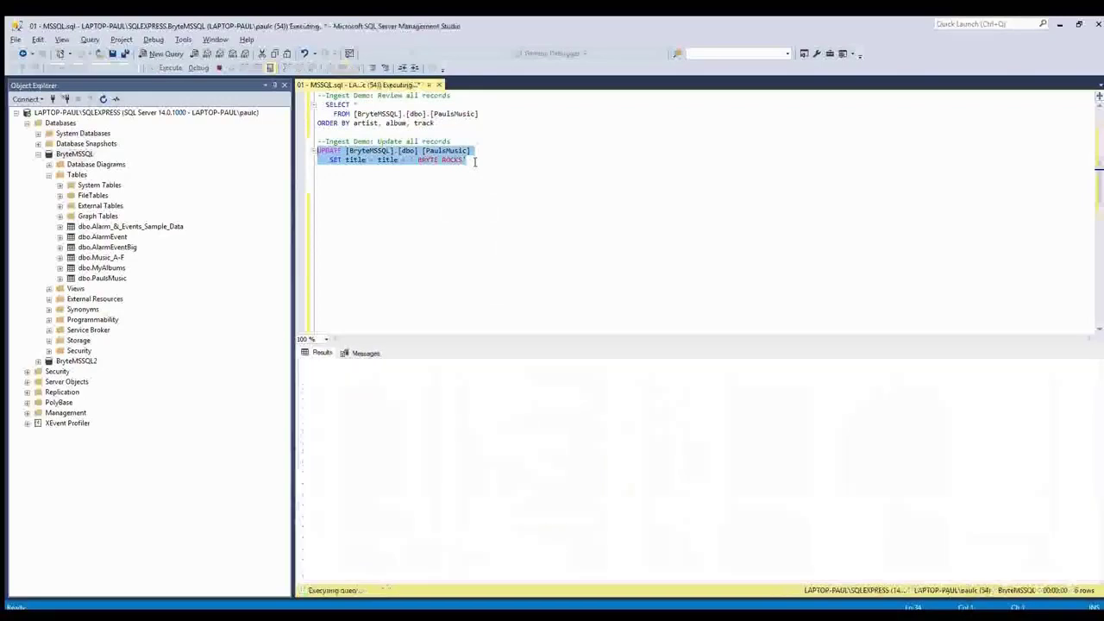
- Rerun the review query to show the titles ending in 'BRYTE ROCKS'
{"action": "left_click", "coordinate": [445, 123]}
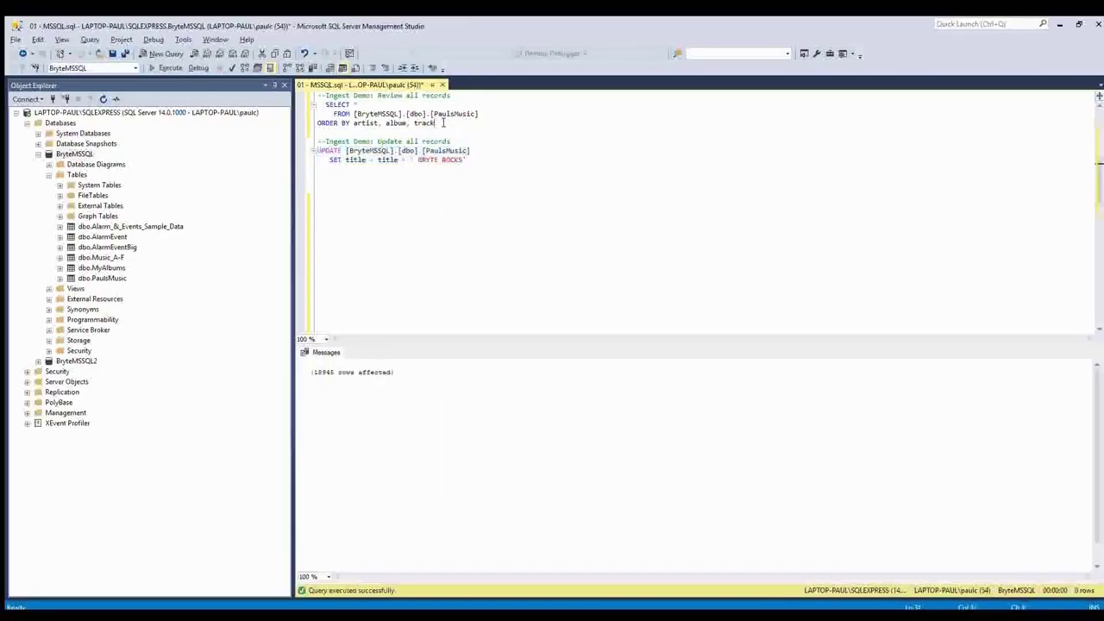
{"action": "key", "text": "shift+Up"}
{"action": "key", "text": "shift+Up"}
{"action": "key", "text": "shift+Home"}
{"action": "key", "text": "shift+Home"}
{"action": "key", "text": "F5"}
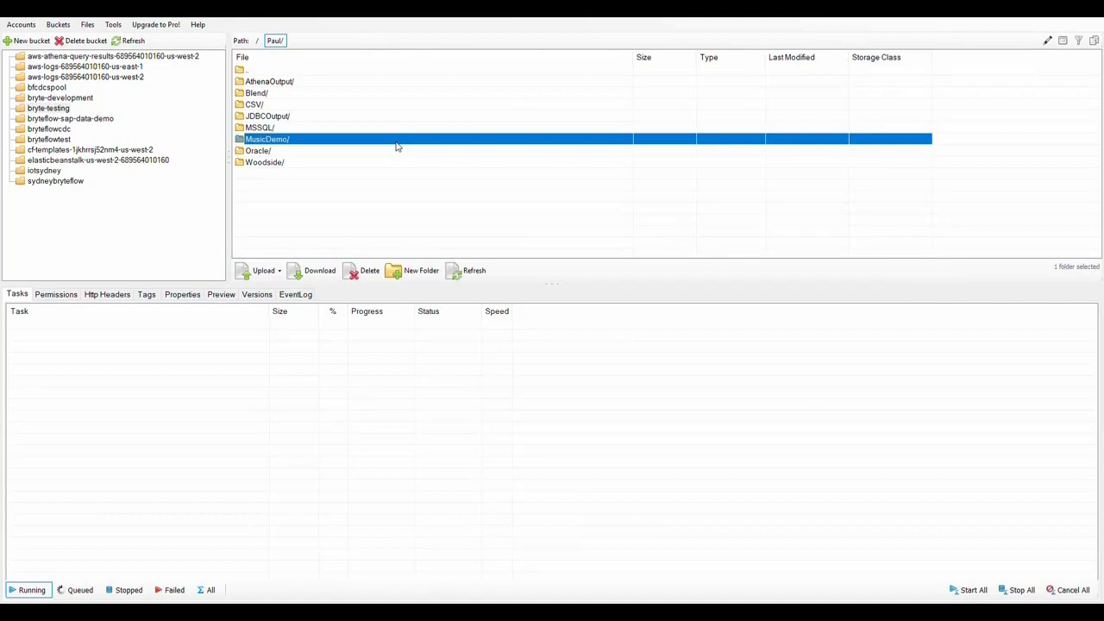
{"action": "double_click", "coordinate": [295, 141]}
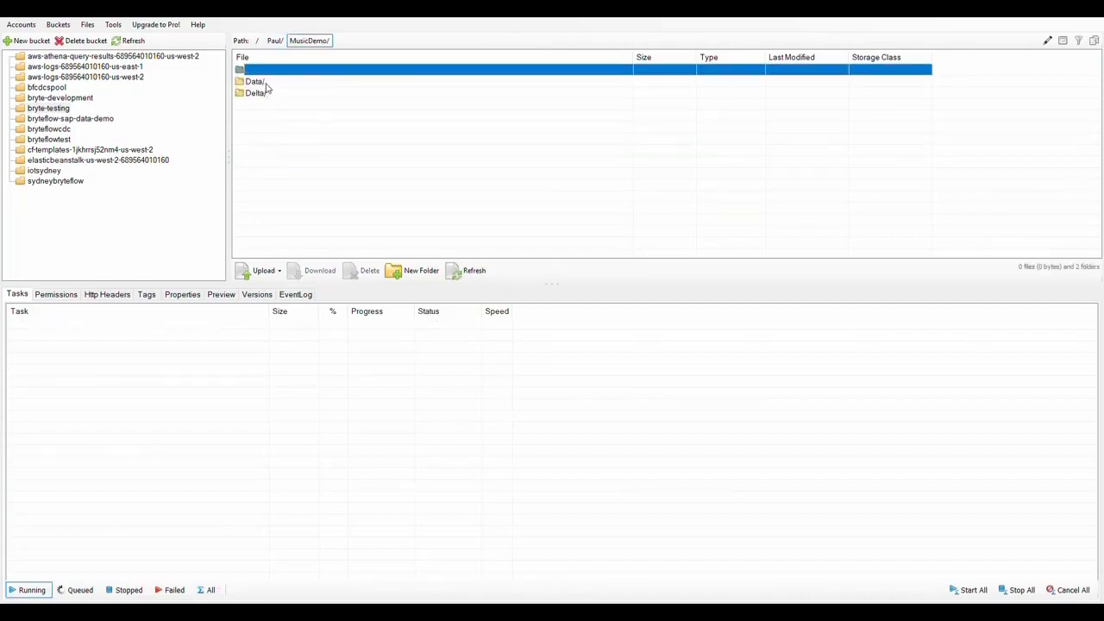
{"action": "double_click", "coordinate": [263, 82]}
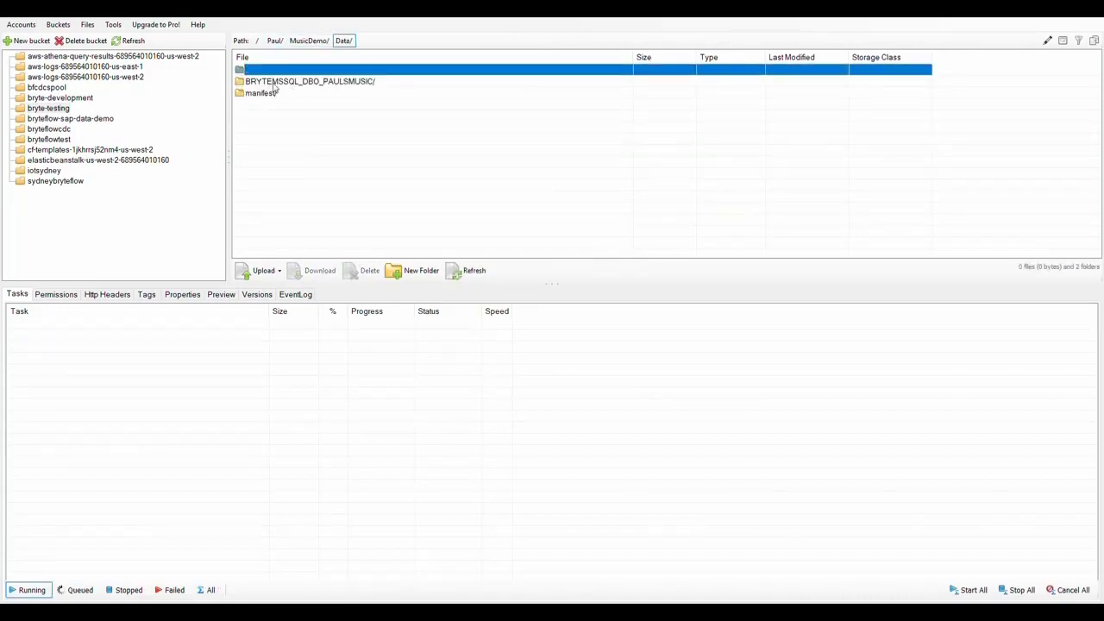
{"action": "double_click", "coordinate": [339, 84]}
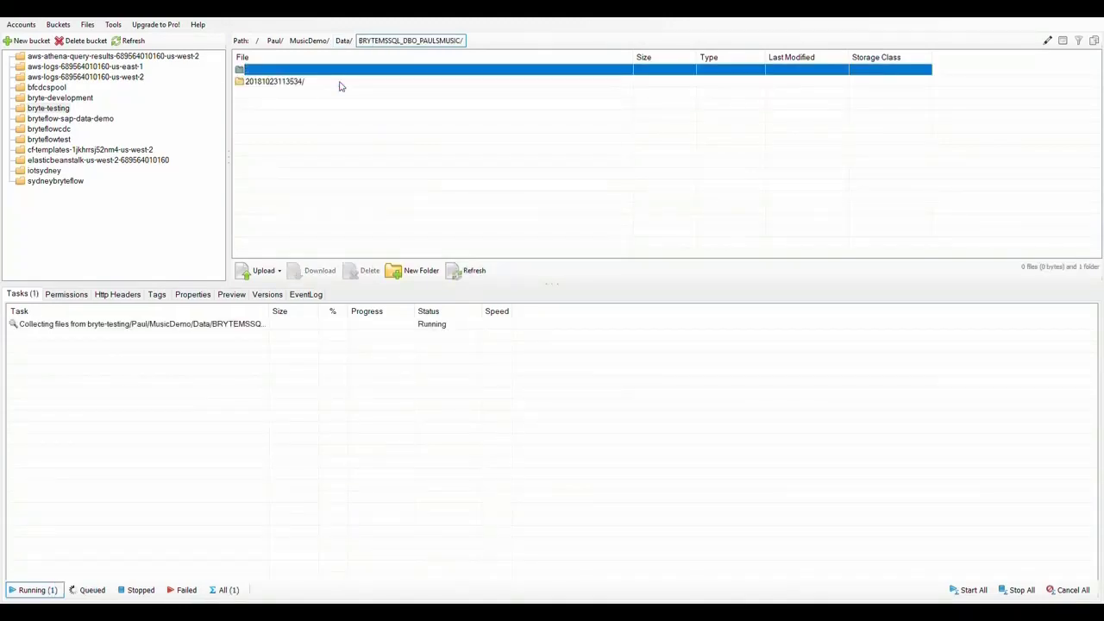
{"action": "left_click", "coordinate": [257, 83]}
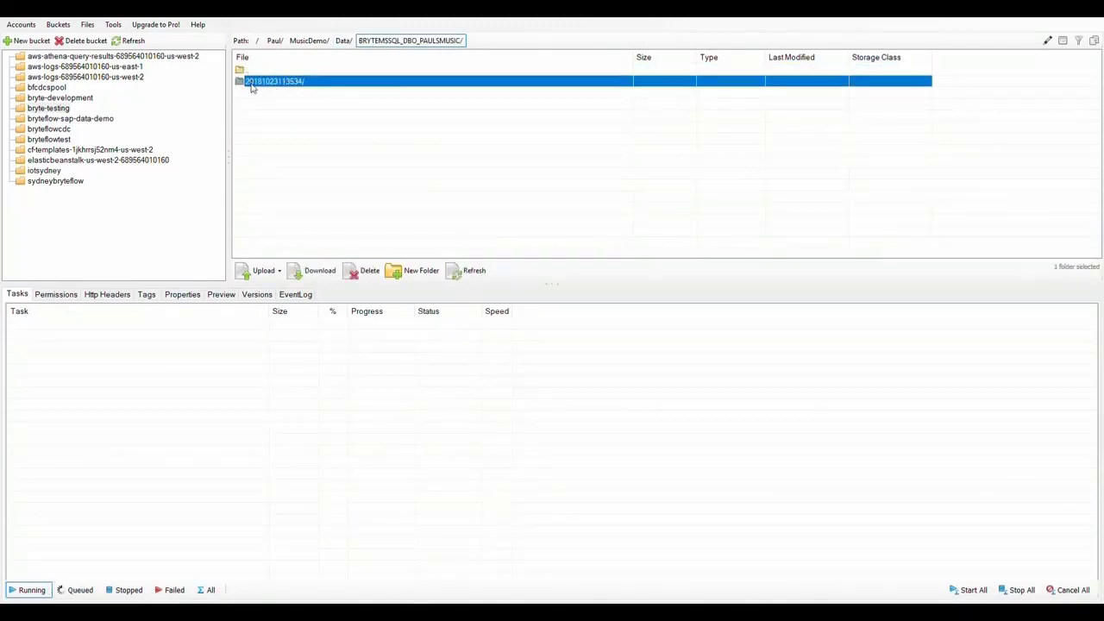
{"action": "double_click", "coordinate": [298, 86]}
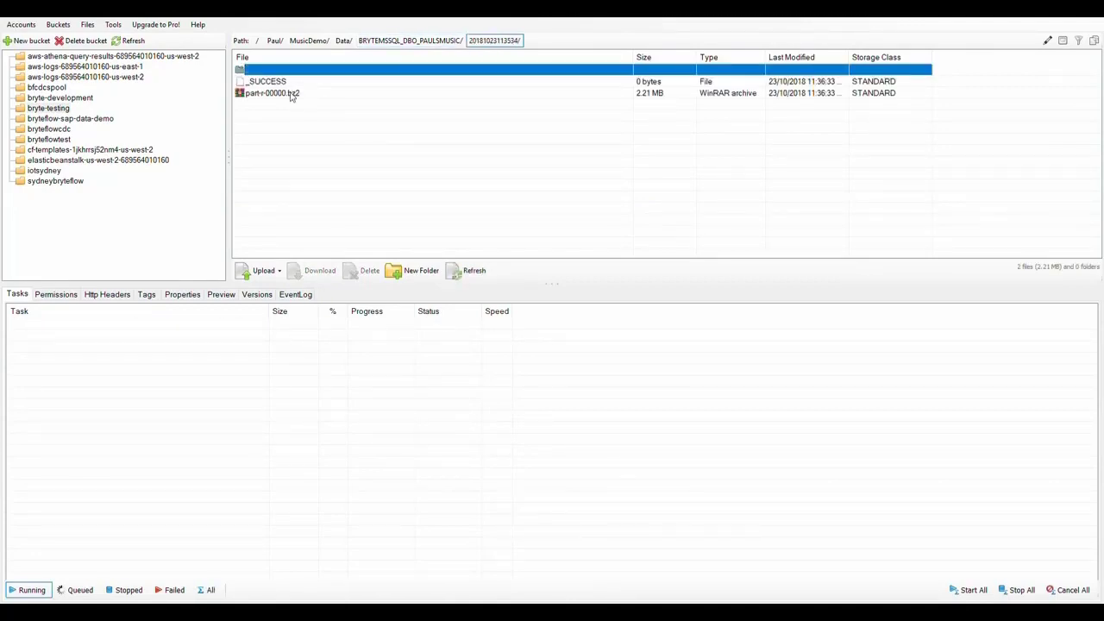
{"action": "left_click", "coordinate": [292, 93]}
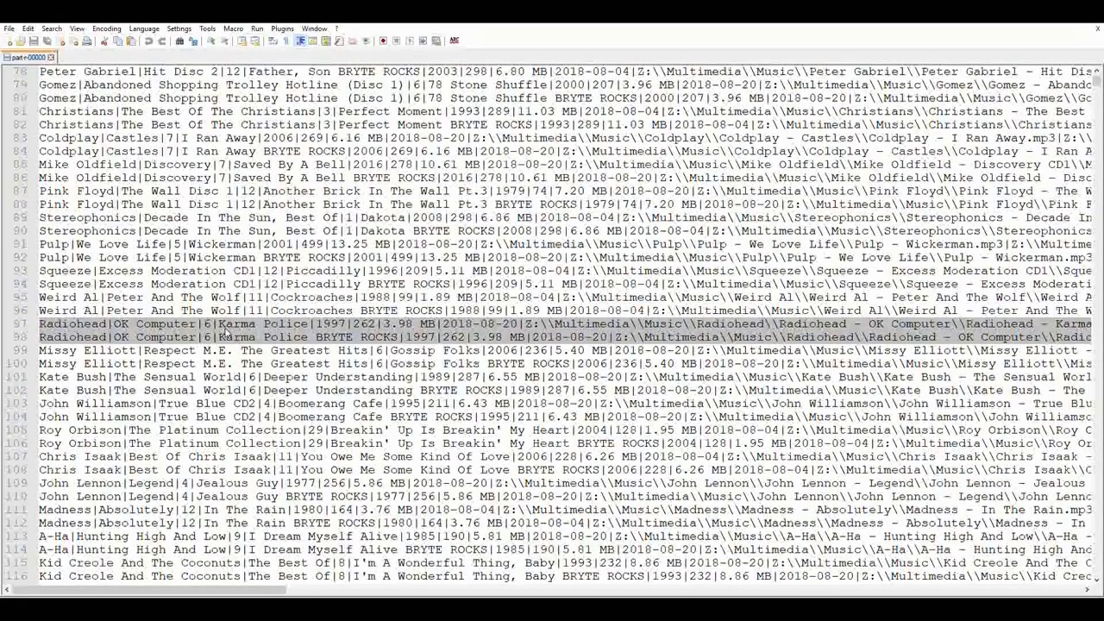
- Mark the BRYTE ROCKS Karma Police row's V flag, start date and 2999-12-31 end date
{"action": "left_click", "coordinate": [420, 323]}
{"action": "key", "text": "End"}
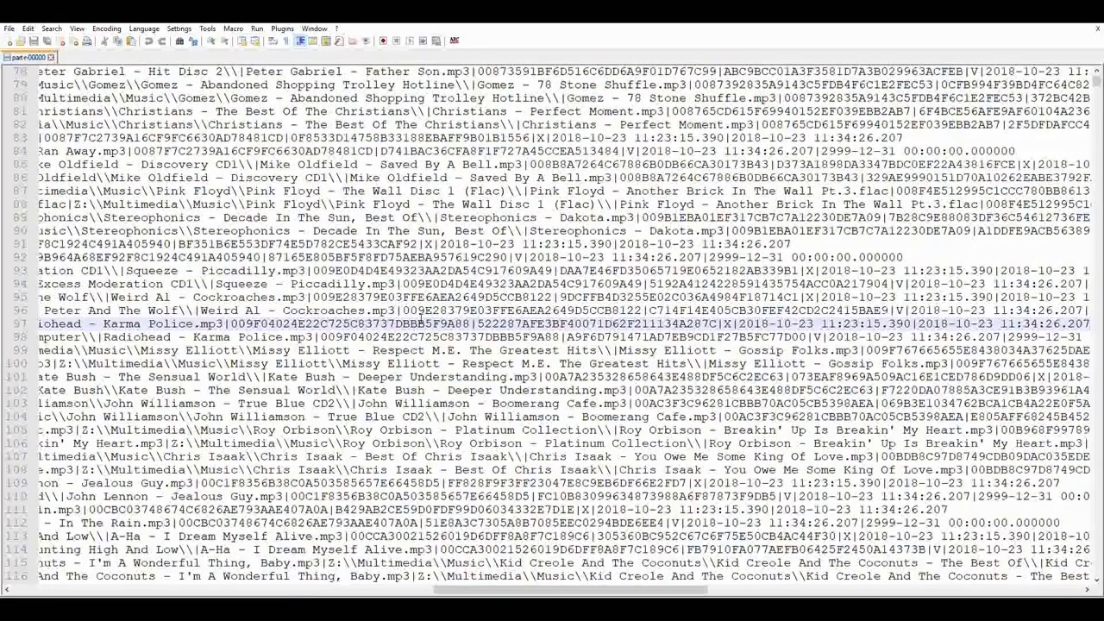
{"action": "key", "text": "Down"}
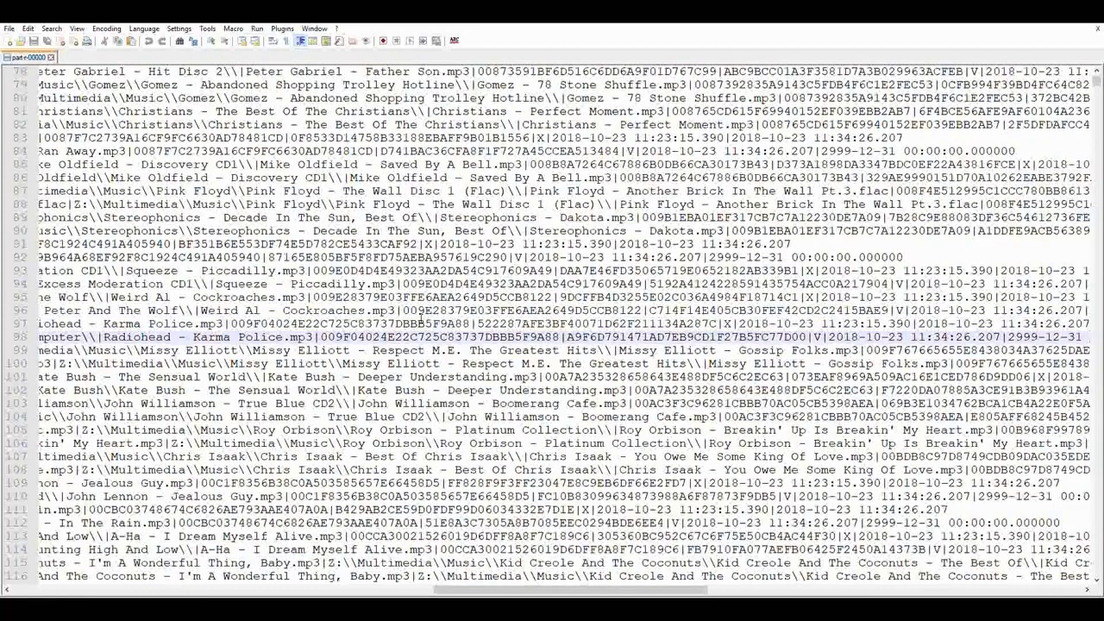
{"action": "key", "text": "shift+Left"}
{"action": "key", "text": "shift+Left"}
{"action": "key", "text": "shift+Left"}
{"action": "key", "text": "shift+Left"}
{"action": "key", "text": "shift+Left"}
{"action": "key", "text": "shift+Left"}
{"action": "key", "text": "shift+Left"}
{"action": "key", "text": "shift+Left"}
{"action": "key", "text": "shift+Left"}
{"action": "key", "text": "shift+Left"}
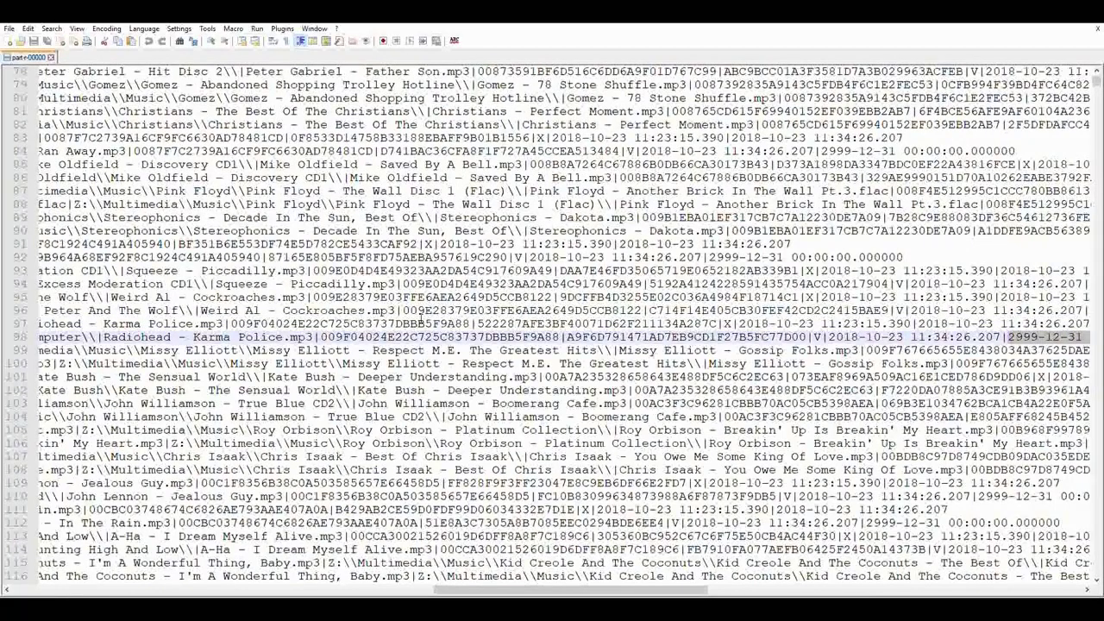
{"action": "key", "text": "shift+Left"}
{"action": "key", "text": "shift+Left"}
{"action": "key", "text": "shift+Left"}
{"action": "key", "text": "shift+Left"}
{"action": "key", "text": "shift+Left"}
{"action": "key", "text": "shift+Left"}
{"action": "key", "text": "shift+Left"}
{"action": "key", "text": "shift+Left"}
{"action": "key", "text": "shift+Left"}
{"action": "key", "text": "shift+Left"}
{"action": "key", "text": "shift+Left"}
{"action": "key", "text": "shift+Left"}
{"action": "key", "text": "shift+Left"}
{"action": "key", "text": "shift+Left"}
{"action": "key", "text": "shift+Left"}
{"action": "key", "text": "shift+Left"}
{"action": "key", "text": "shift+Left"}
{"action": "key", "text": "shift+Left"}
{"action": "key", "text": "shift+Left"}
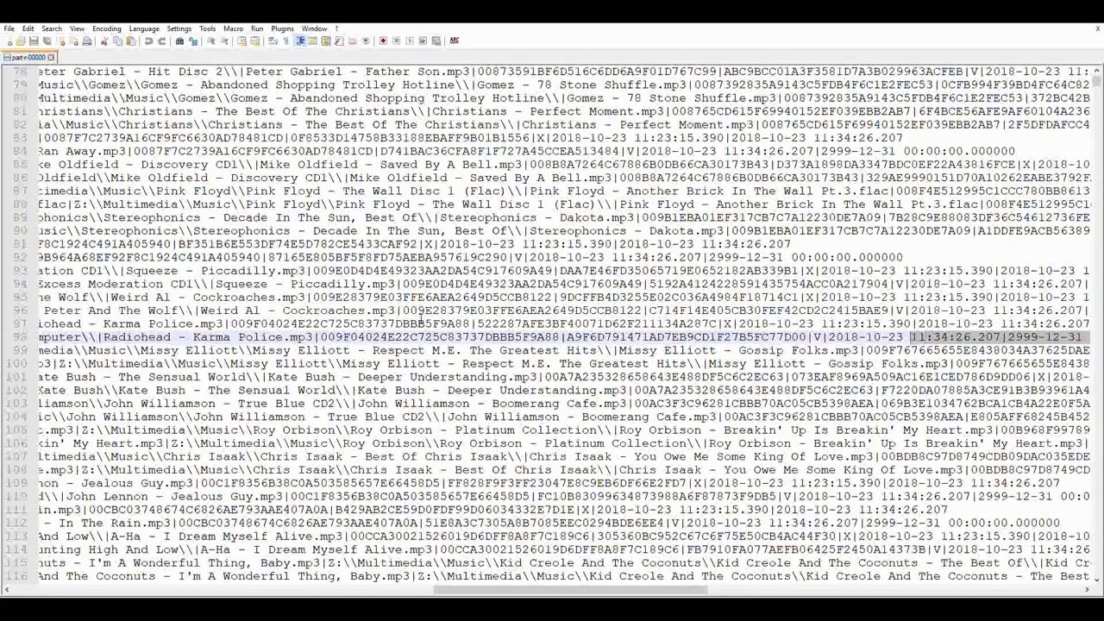
{"action": "key", "text": "shift+Left"}
{"action": "key", "text": "shift+Left"}
{"action": "key", "text": "shift+Left"}
{"action": "key", "text": "shift+Left"}
{"action": "key", "text": "shift+Left"}
{"action": "key", "text": "shift+Left"}
{"action": "key", "text": "shift+Left"}
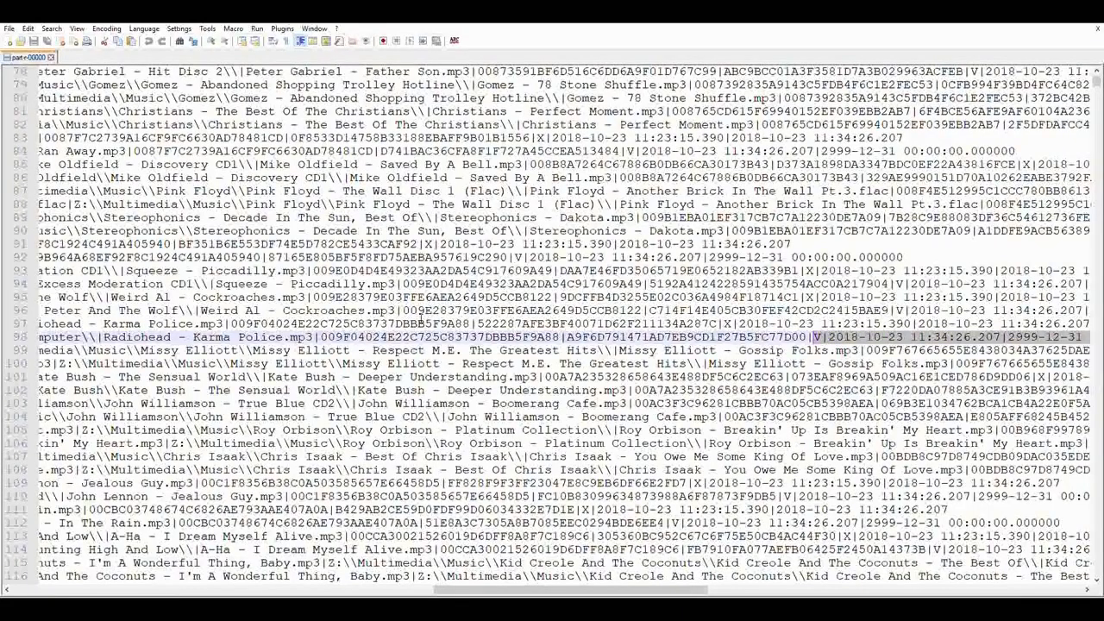
{"action": "key", "text": "Up"}
{"action": "key", "text": "shift+Left"}
{"action": "key", "text": "shift+Left"}
{"action": "key", "text": "shift+Left"}
{"action": "key", "text": "shift+Left"}
{"action": "key", "text": "shift+Left"}
{"action": "key", "text": "shift+Left"}
{"action": "key", "text": "shift+Left"}
{"action": "key", "text": "shift+Left"}
{"action": "key", "text": "shift+Left"}
{"action": "key", "text": "shift+Left"}
{"action": "key", "text": "shift+Left"}
{"action": "key", "text": "shift+Left"}
{"action": "key", "text": "shift+Left"}
{"action": "key", "text": "shift+Left"}
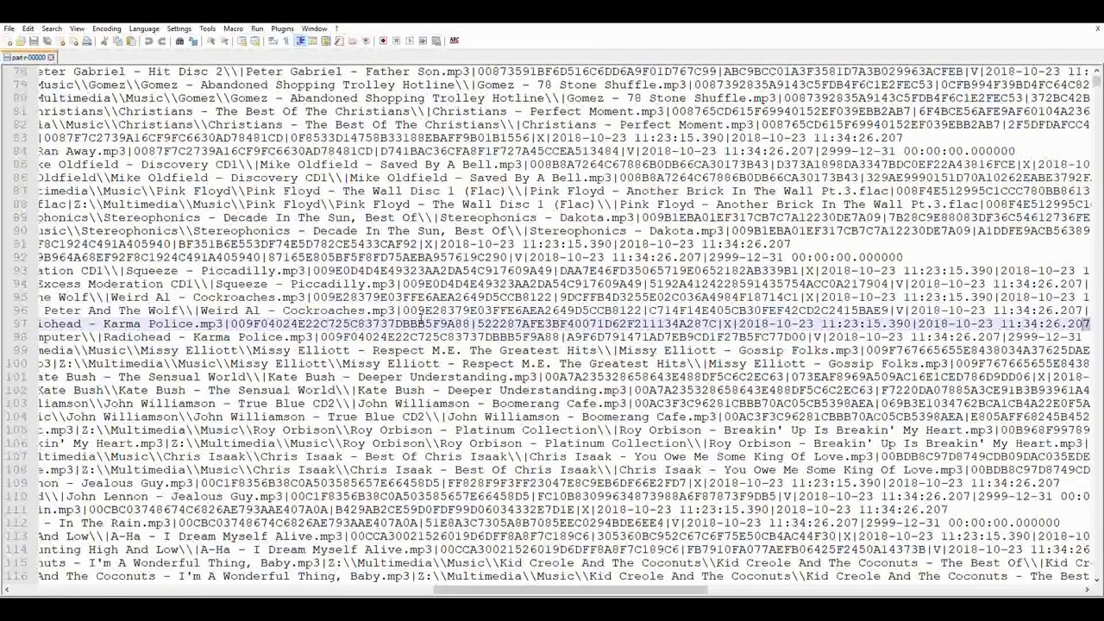
{"action": "key", "text": "shift+Left"}
{"action": "key", "text": "shift+Left"}
{"action": "key", "text": "shift+Left"}
{"action": "key", "text": "shift+Left"}
{"action": "key", "text": "shift+Left"}
{"action": "key", "text": "shift+Left"}
{"action": "key", "text": "shift+Left"}
{"action": "key", "text": "shift+Left"}
{"action": "key", "text": "shift+Left"}
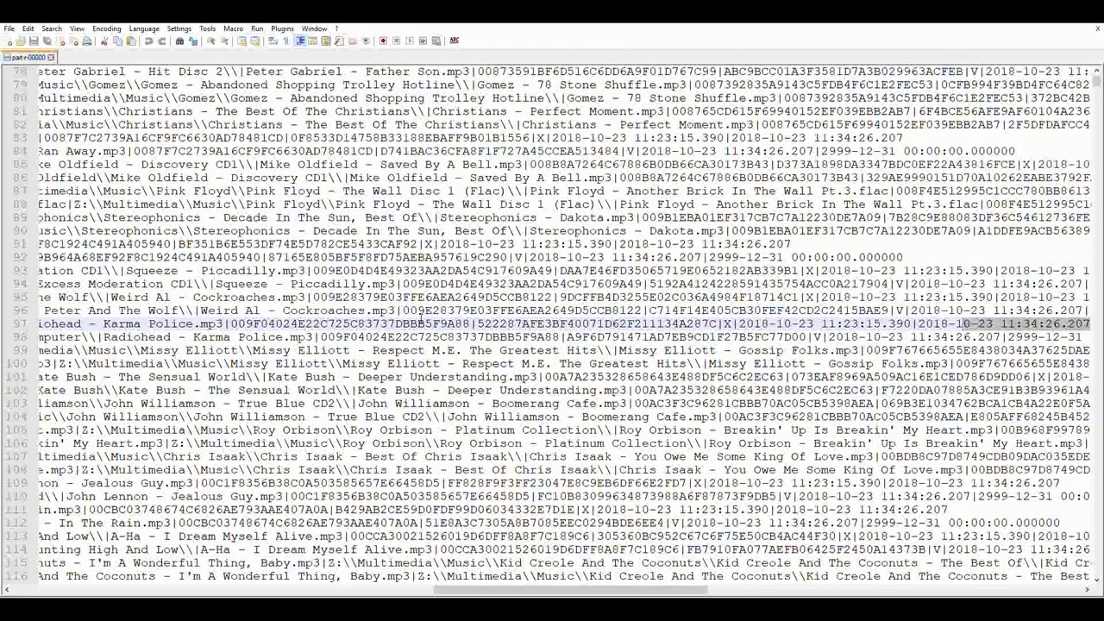
{"action": "key", "text": "shift+Left"}
{"action": "key", "text": "shift+Left"}
{"action": "key", "text": "shift+Left"}
{"action": "key", "text": "shift+Left"}
{"action": "key", "text": "shift+Left"}
{"action": "key", "text": "shift+Left"}
{"action": "key", "text": "shift+Left"}
{"action": "key", "text": "shift+Left"}
{"action": "key", "text": "shift+Left"}
{"action": "key", "text": "shift+Left"}
{"action": "key", "text": "shift+Left"}
{"action": "key", "text": "shift+Left"}
{"action": "key", "text": "shift+Left"}
{"action": "key", "text": "shift+Left"}
{"action": "key", "text": "shift+Left"}
{"action": "key", "text": "shift+Left"}
{"action": "key", "text": "shift+Left"}
{"action": "key", "text": "shift+Left"}
{"action": "key", "text": "shift+Left"}
{"action": "key", "text": "shift+Left"}
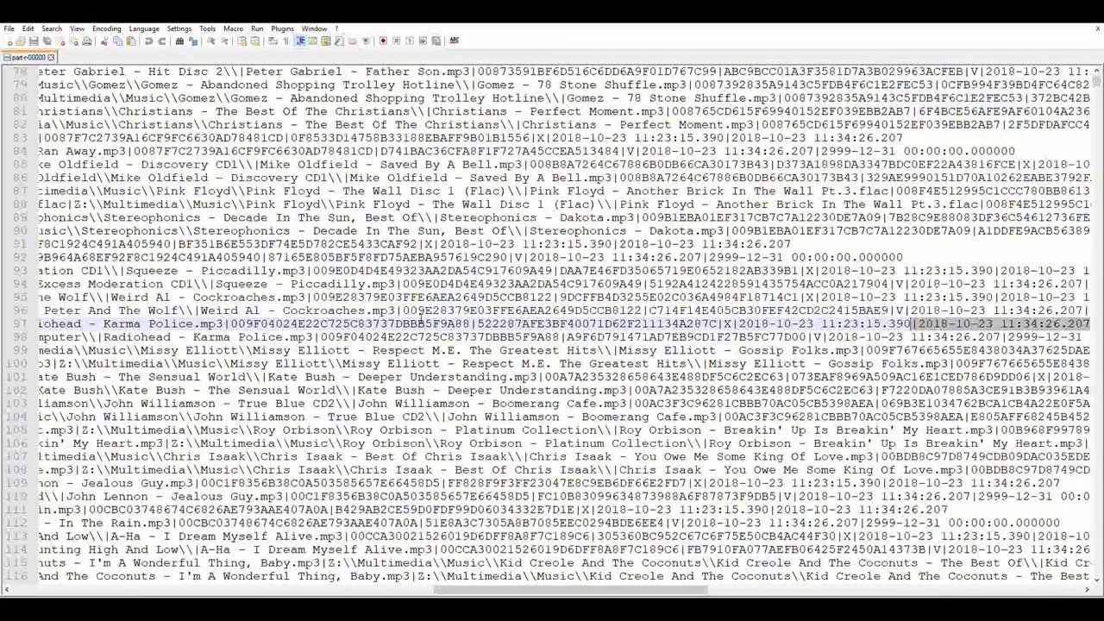
{"action": "key", "text": "shift+Left"}
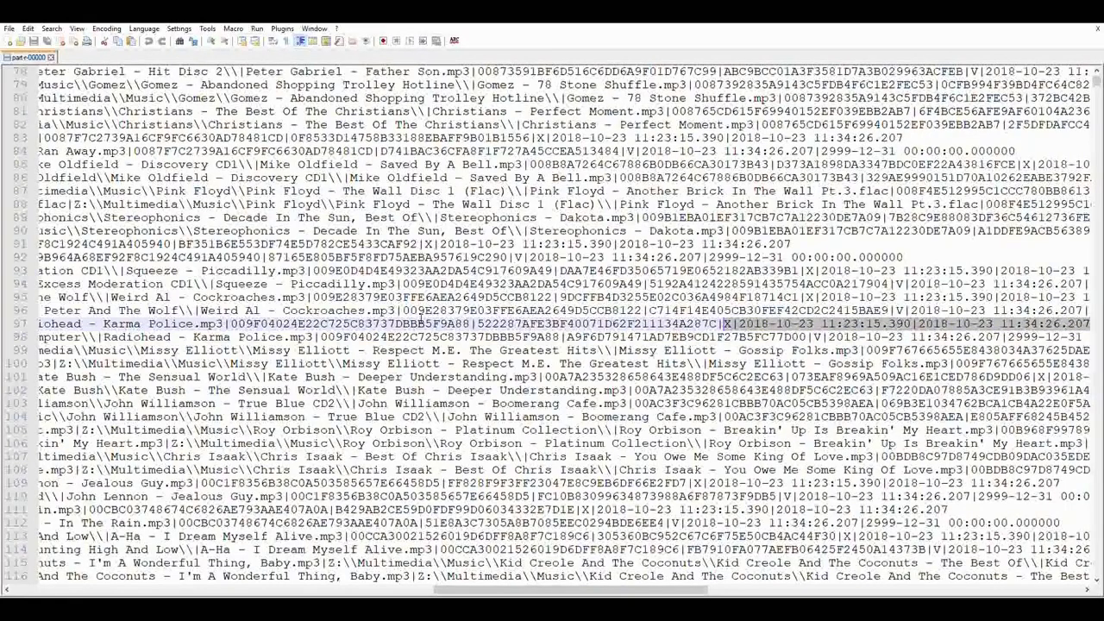
- Select both Karma Police rows (97–98), then both Mike Oldfield rows (85–86)
{"action": "key", "text": "Home"}
{"action": "key", "text": "shift+Down"}
{"action": "key", "text": "shift+Down"}
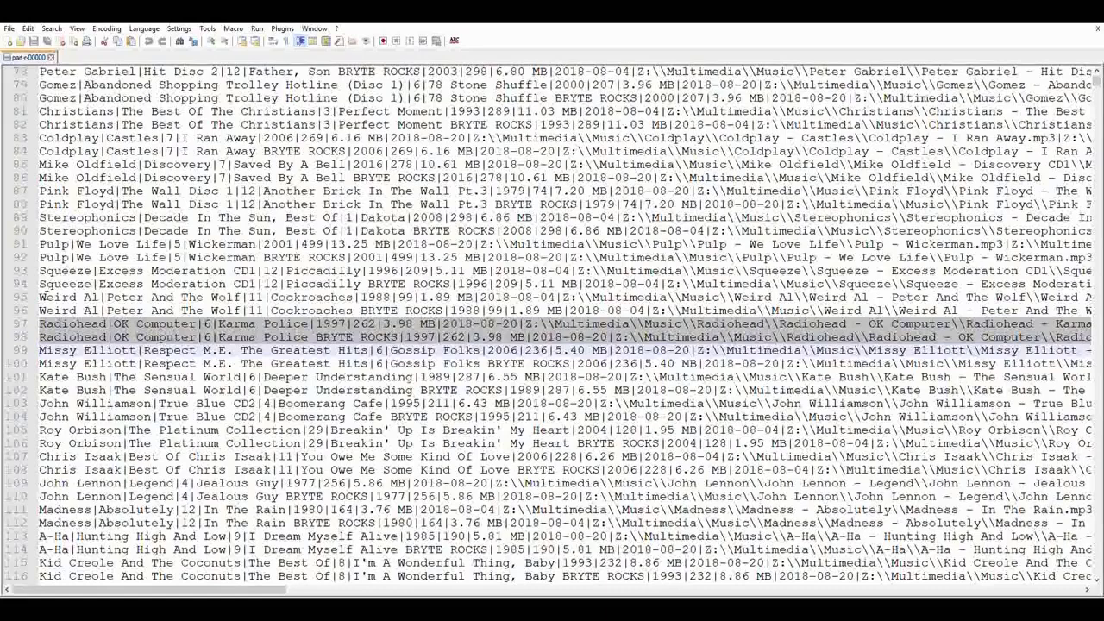
{"action": "left_click", "coordinate": [67, 163]}
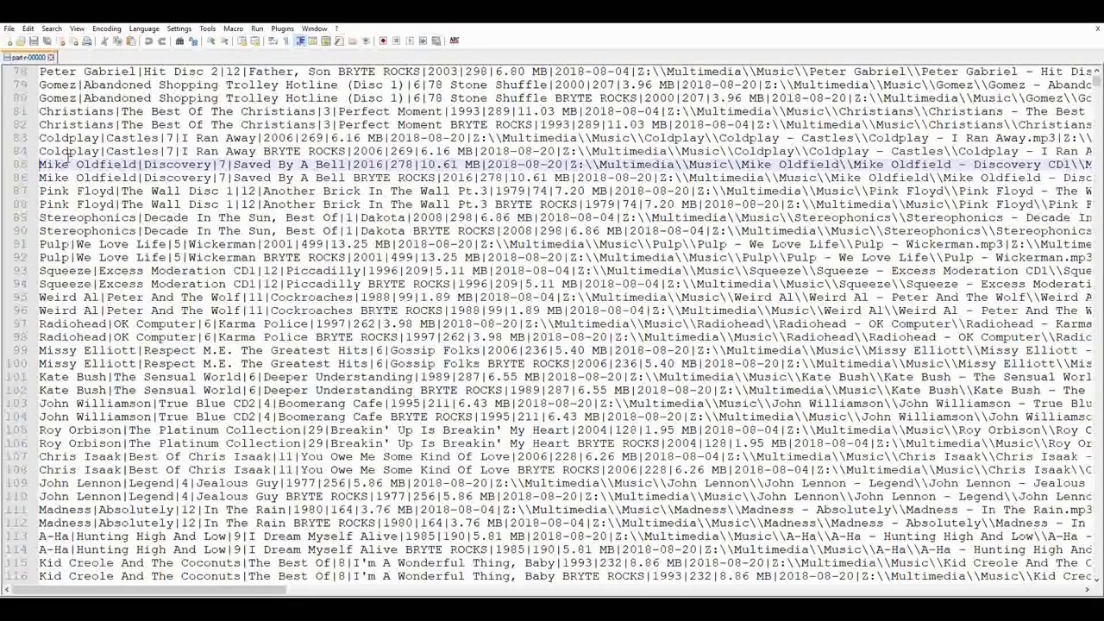
{"action": "key", "text": "Home"}
{"action": "key", "text": "shift+Down"}
{"action": "key", "text": "shift+Down"}
{"action": "key", "text": "shift+Down"}
{"action": "key", "text": "shift+Down"}
{"action": "key", "text": "shift+Down"}
{"action": "key", "text": "shift+Down"}
{"action": "key", "text": "shift+Down"}
{"action": "key", "text": "shift+Down"}
{"action": "key", "text": "shift+Down"}
{"action": "key", "text": "shift+Down"}
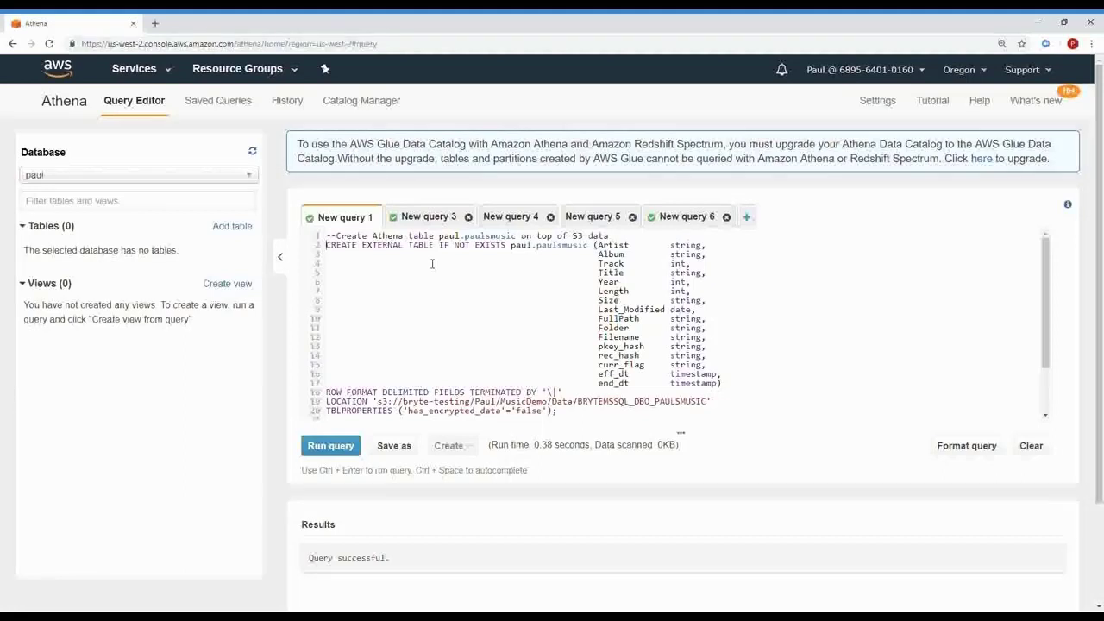
- Select the CREATE EXTERNAL TABLE paul.paulsmusic statement and run it
{"action": "key", "text": "shift+Down"}
{"action": "key", "text": "shift+Down"}
{"action": "key", "text": "shift+Down"}
{"action": "key", "text": "shift+Down"}
{"action": "key", "text": "shift+Down"}
{"action": "key", "text": "shift+Down"}
{"action": "key", "text": "shift+Down"}
{"action": "key", "text": "shift+Down"}
{"action": "key", "text": "shift+Down"}
{"action": "key", "text": "shift+Down"}
{"action": "key", "text": "shift+Down"}
{"action": "key", "text": "shift+Down"}
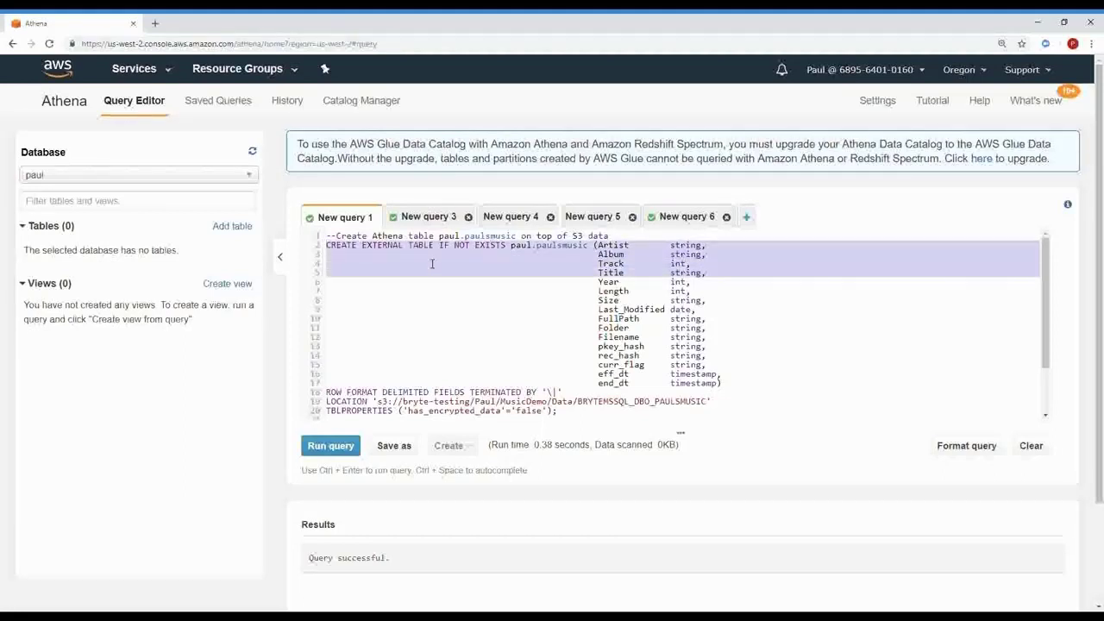
{"action": "key", "text": "shift+Down"}
{"action": "key", "text": "shift+Down"}
{"action": "key", "text": "shift+Down"}
{"action": "key", "text": "shift+Down"}
{"action": "key", "text": "shift+Down"}
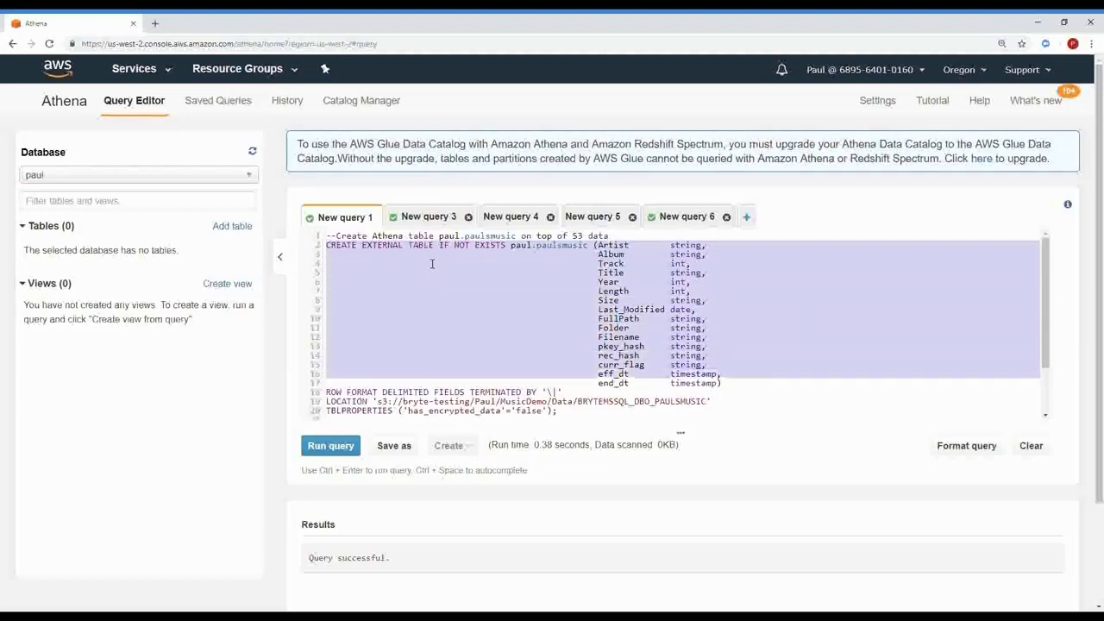
{"action": "key", "text": "shift+Down"}
{"action": "key", "text": "shift+Down"}
{"action": "key", "text": "shift+Down"}
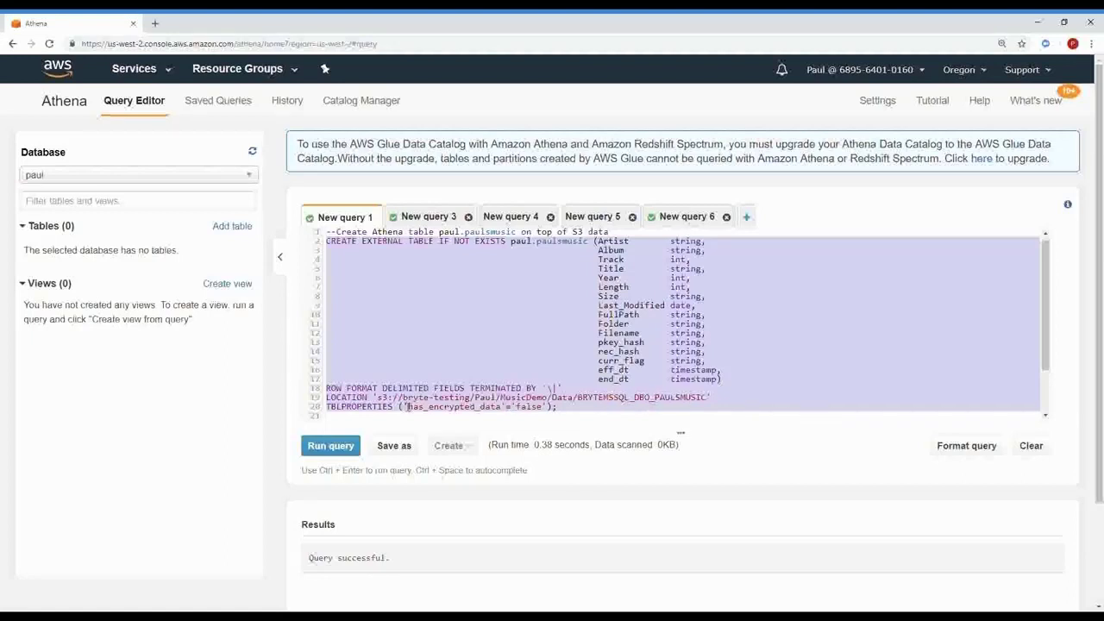
{"action": "left_click", "coordinate": [343, 449]}
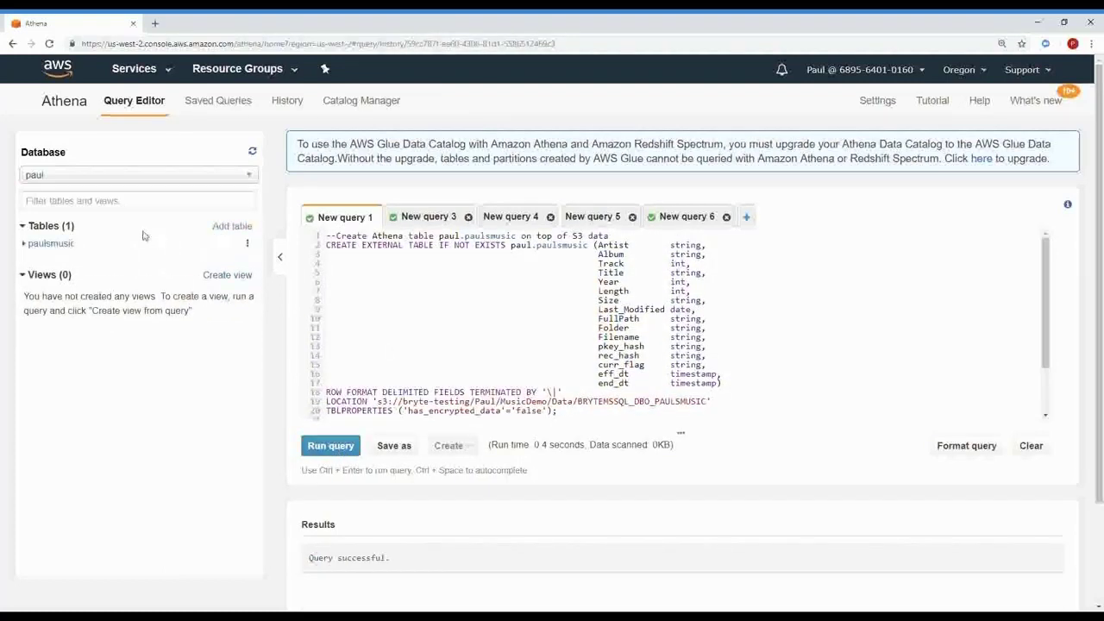
- Expand the paulsmusic columns and run the query listing all rows by artist, album, track, newest eff_dt
{"action": "left_click", "coordinate": [29, 249]}
{"action": "scroll", "coordinate": [595, 368], "scroll_direction": "down", "scroll_amount": 2}
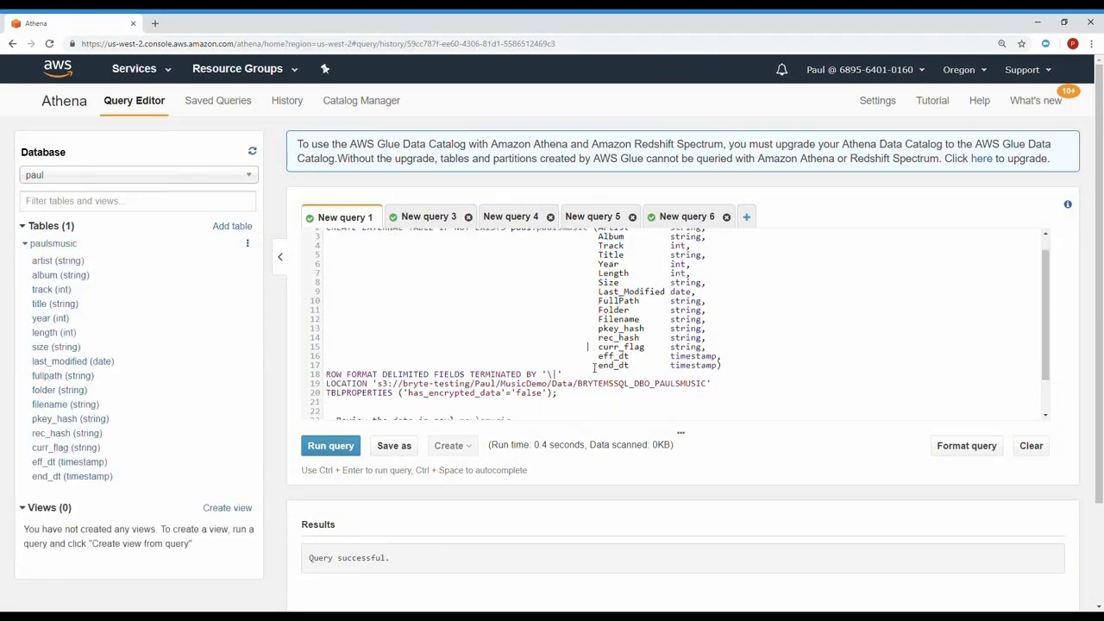
{"action": "key", "text": "shift+Up"}
{"action": "key", "text": "shift+Up"}
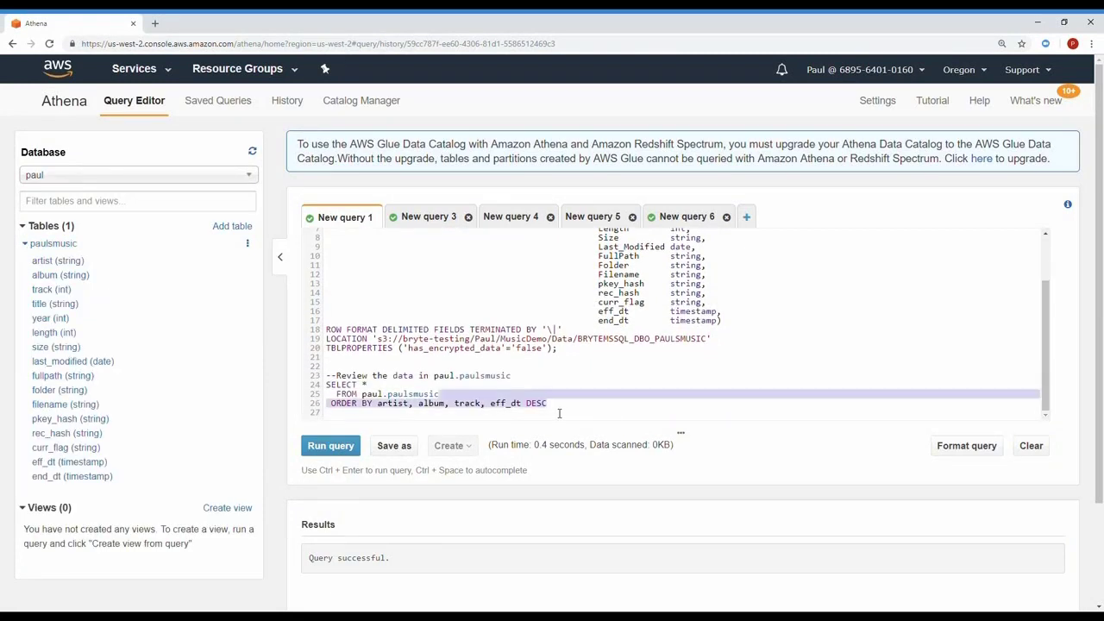
{"action": "key", "text": "shift+Home"}
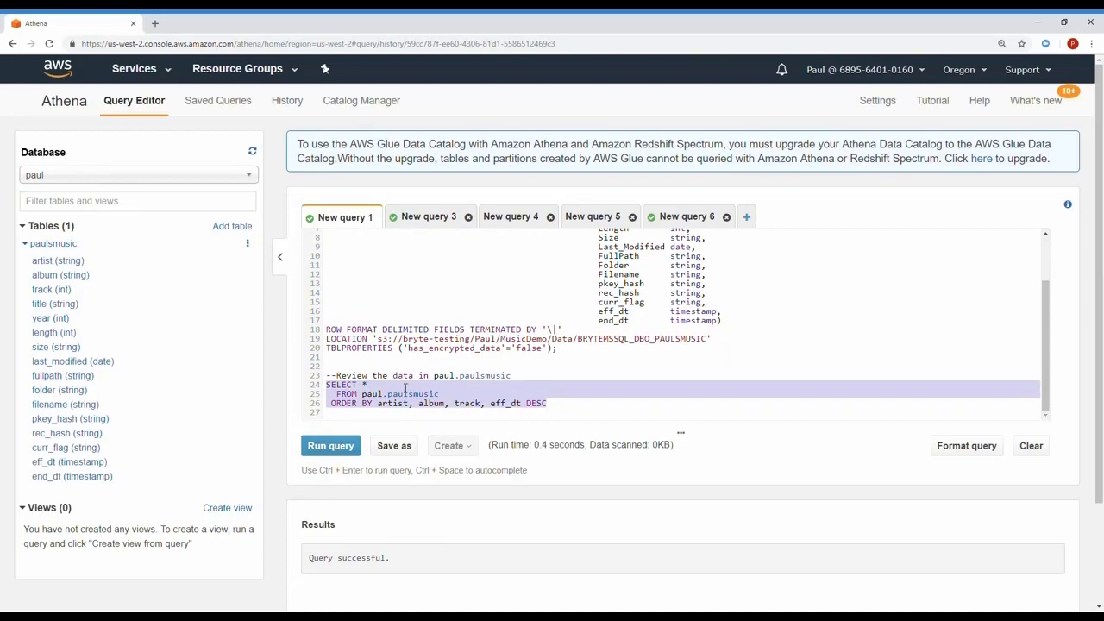
{"action": "left_click", "coordinate": [330, 446]}
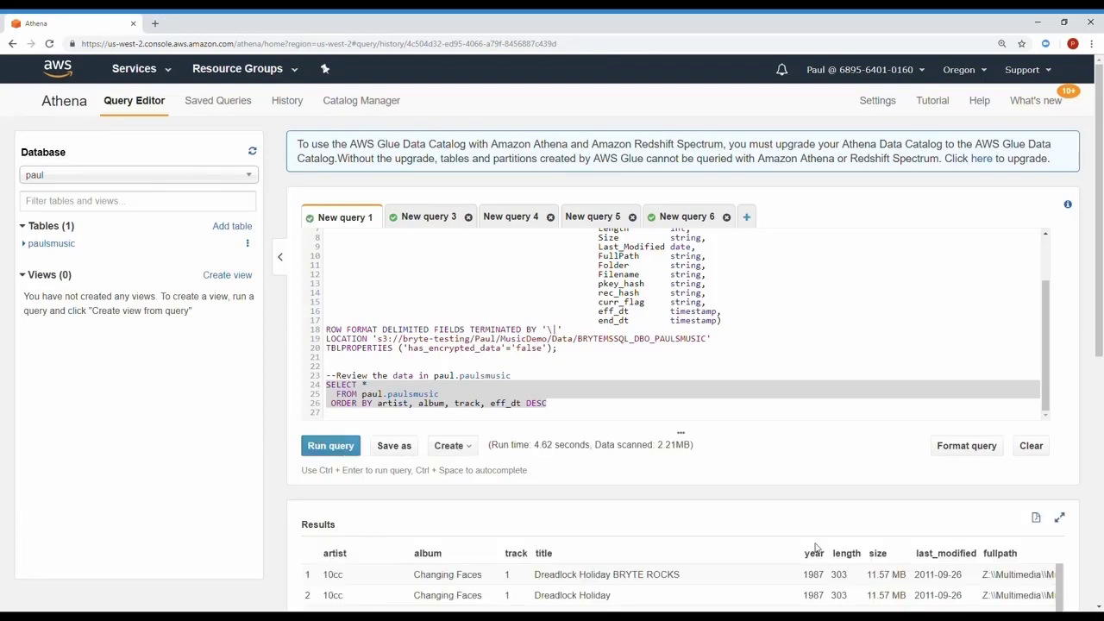
- Review the results full screen across all columns, showing X and V versions, then restore normal size
{"action": "left_click", "coordinate": [1059, 517]}
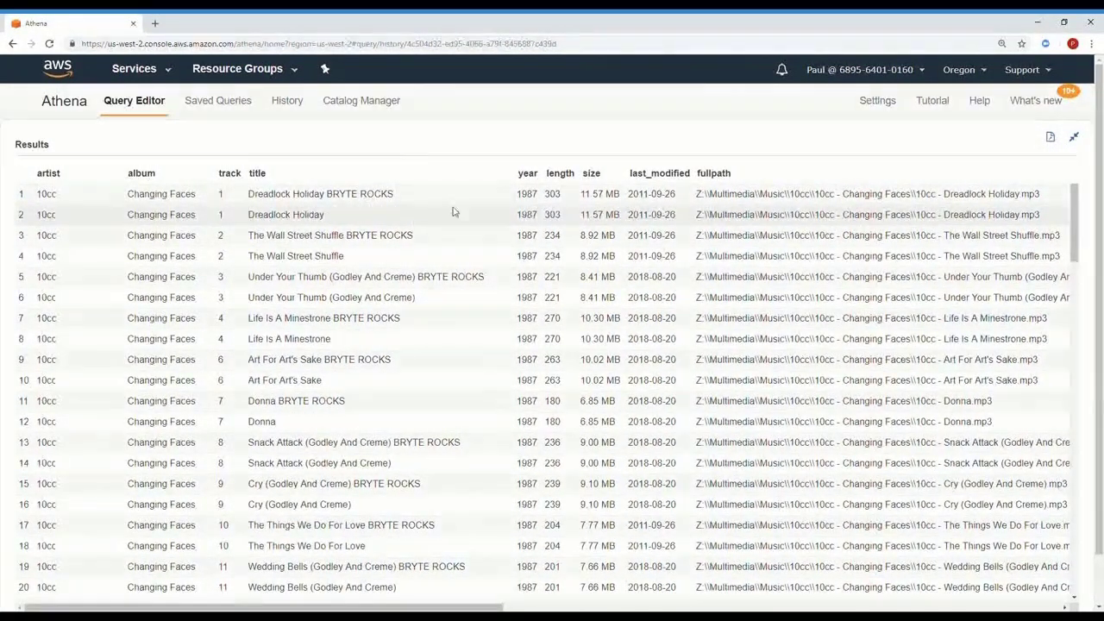
{"action": "scroll", "coordinate": [453, 211], "scroll_direction": "right", "scroll_amount": 10}
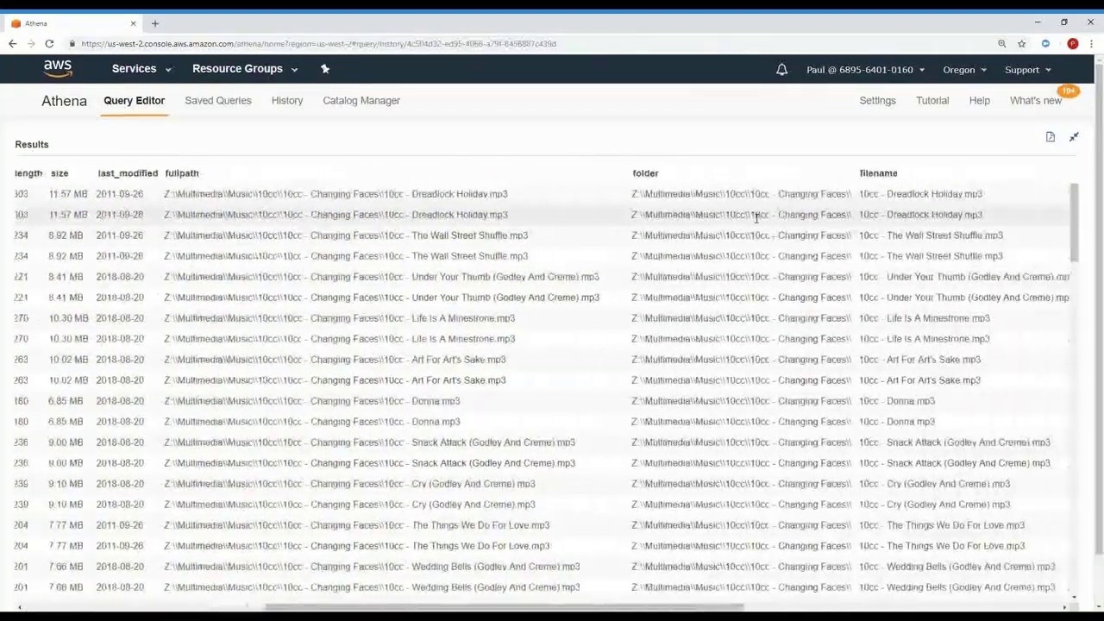
{"action": "scroll", "coordinate": [757, 217], "scroll_direction": "right", "scroll_amount": 15}
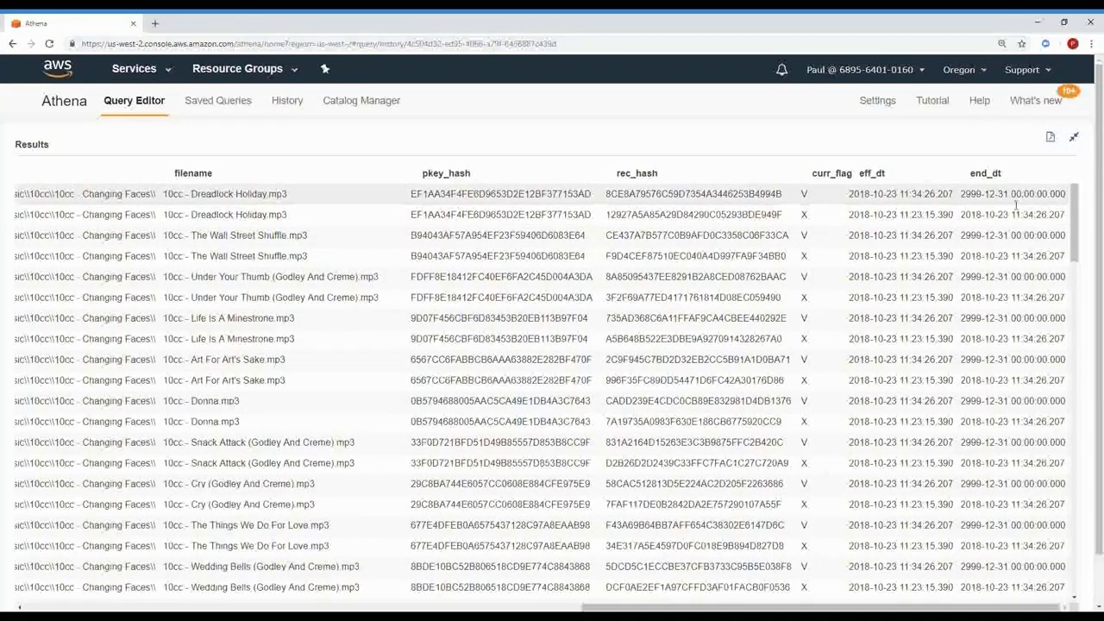
{"action": "scroll", "coordinate": [785, 220], "scroll_direction": "left", "scroll_amount": 3}
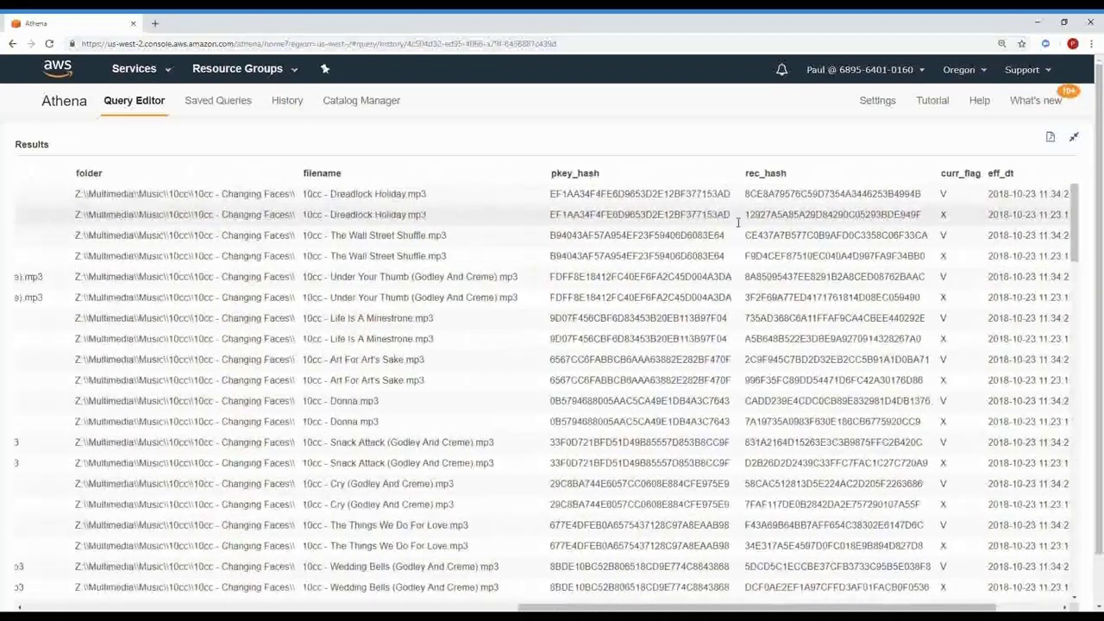
{"action": "scroll", "coordinate": [739, 223], "scroll_direction": "left", "scroll_amount": 20}
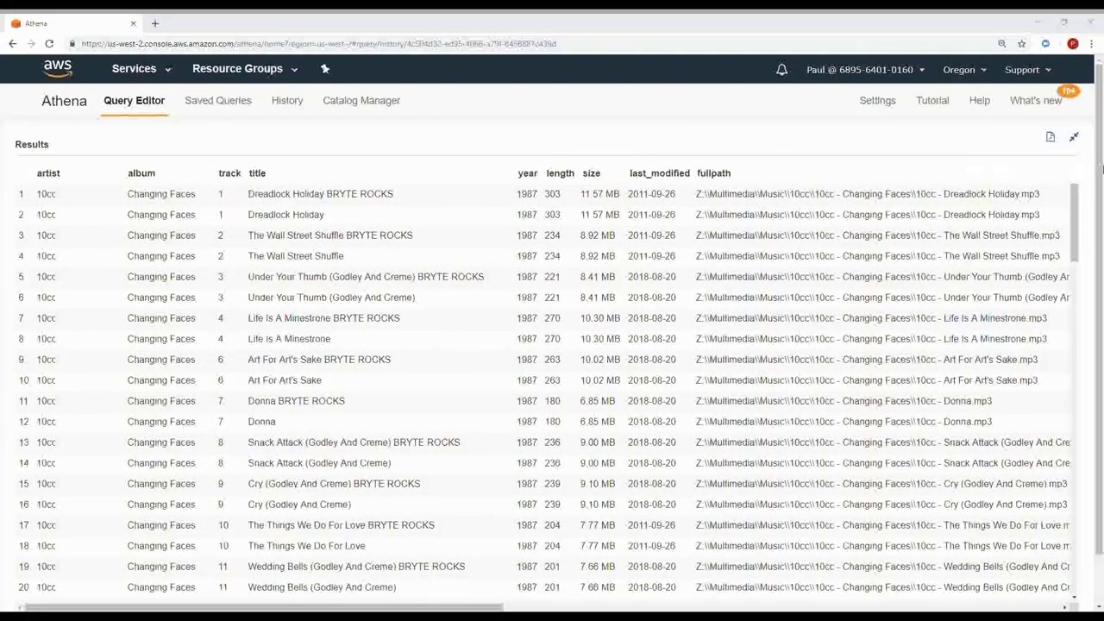
{"action": "left_click", "coordinate": [1074, 137]}
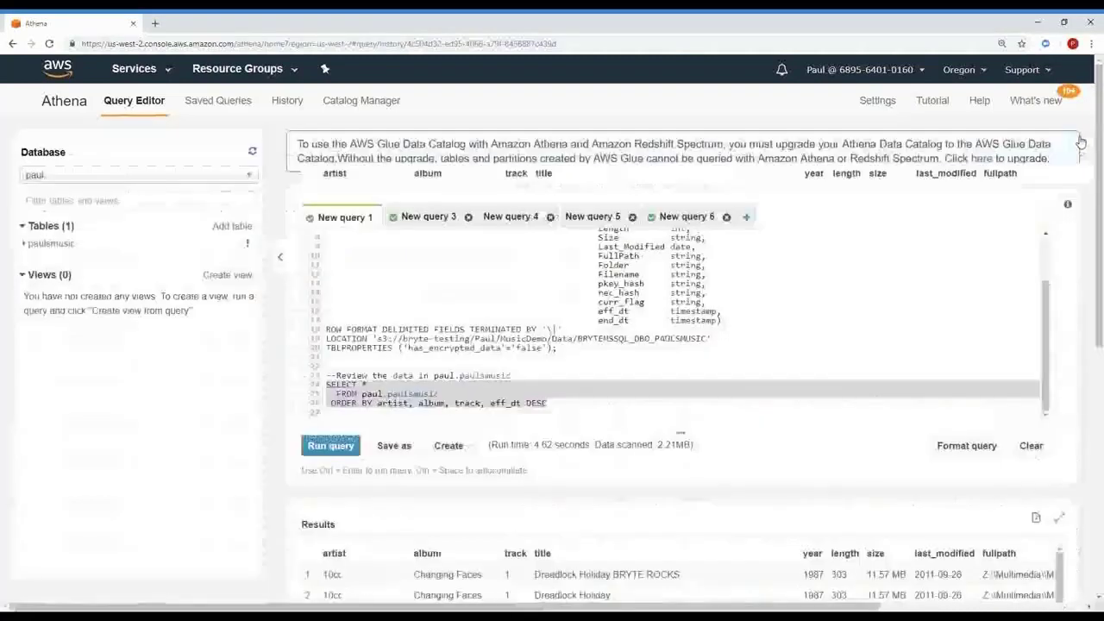
- Run the COUNT query on rows with curr_flag 'V' (18945), then bring up the CREATE VIEW query
{"action": "left_click", "coordinate": [424, 216]}
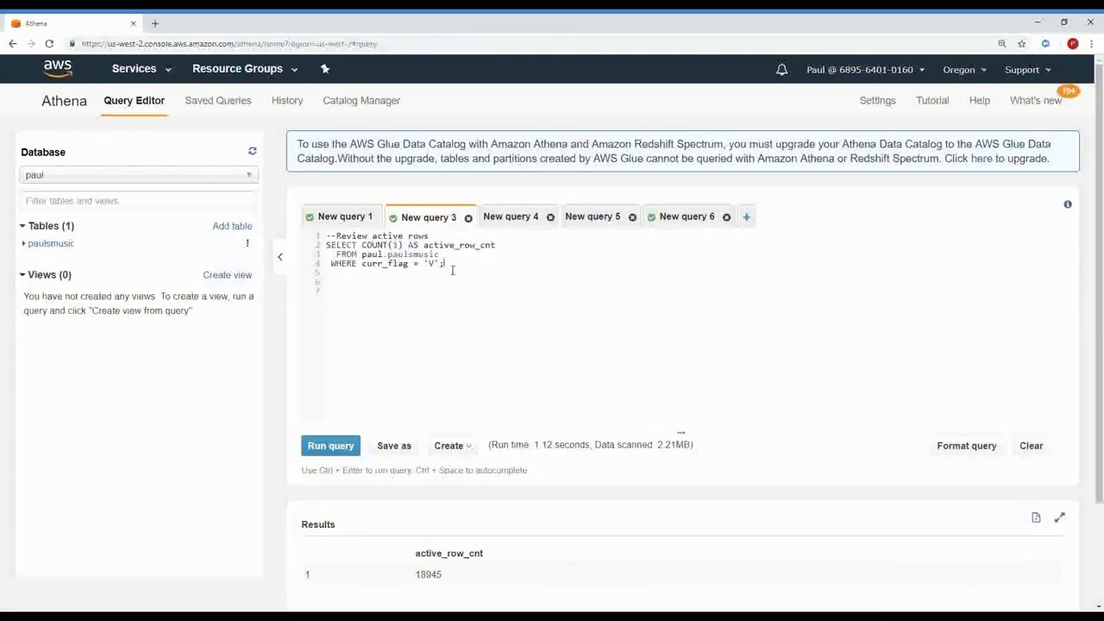
{"action": "left_click_drag", "start_coordinate": [326, 245], "coordinate": [453, 270]}
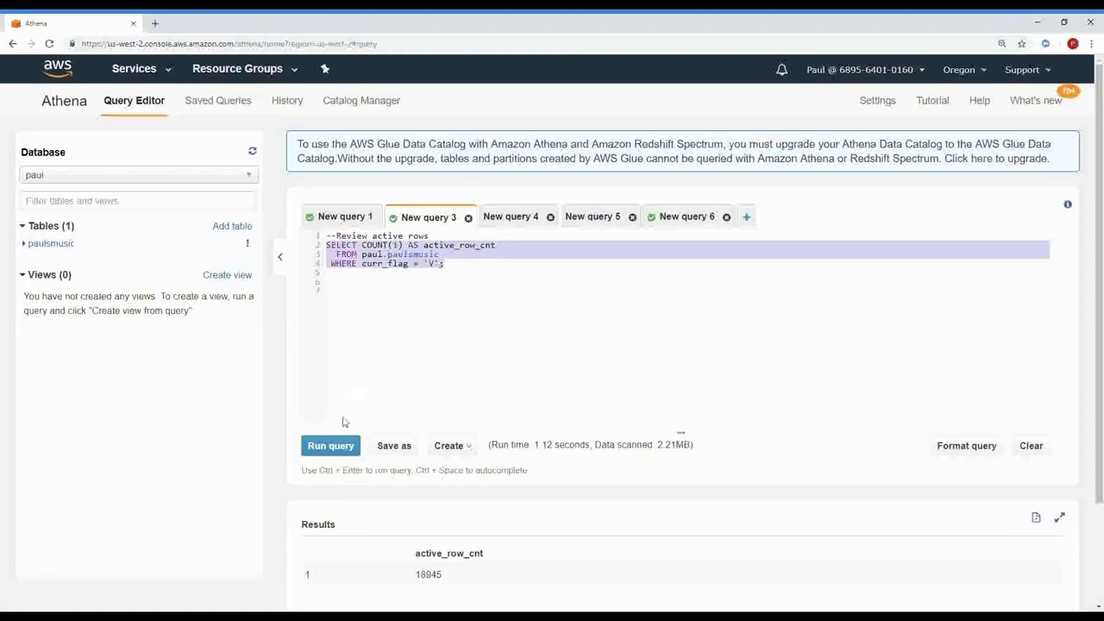
{"action": "left_click", "coordinate": [327, 445]}
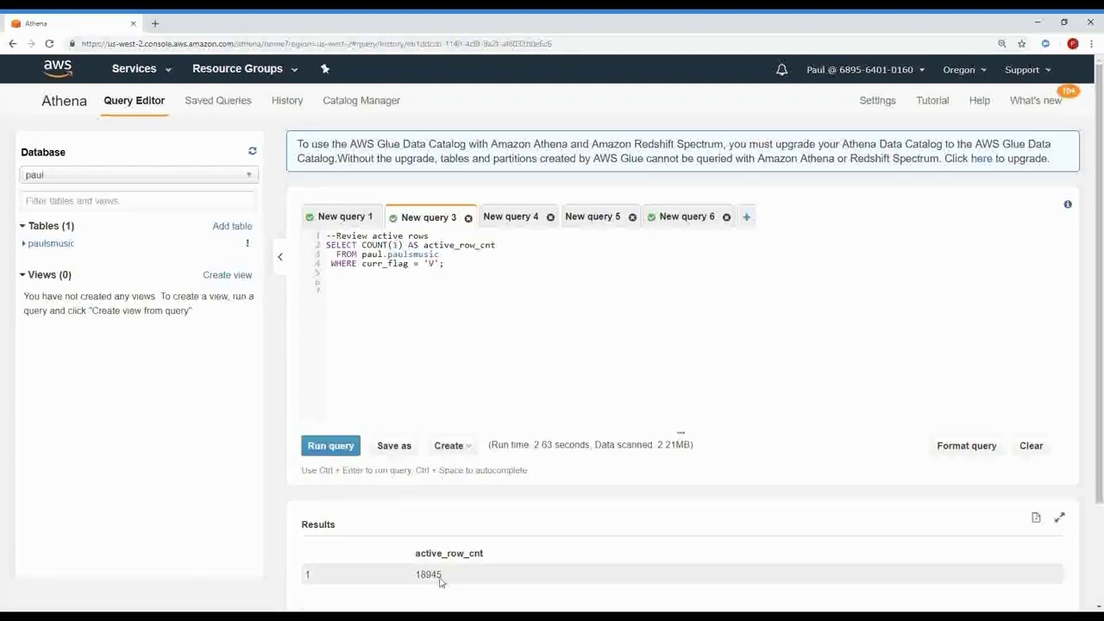
{"action": "left_click", "coordinate": [523, 219]}
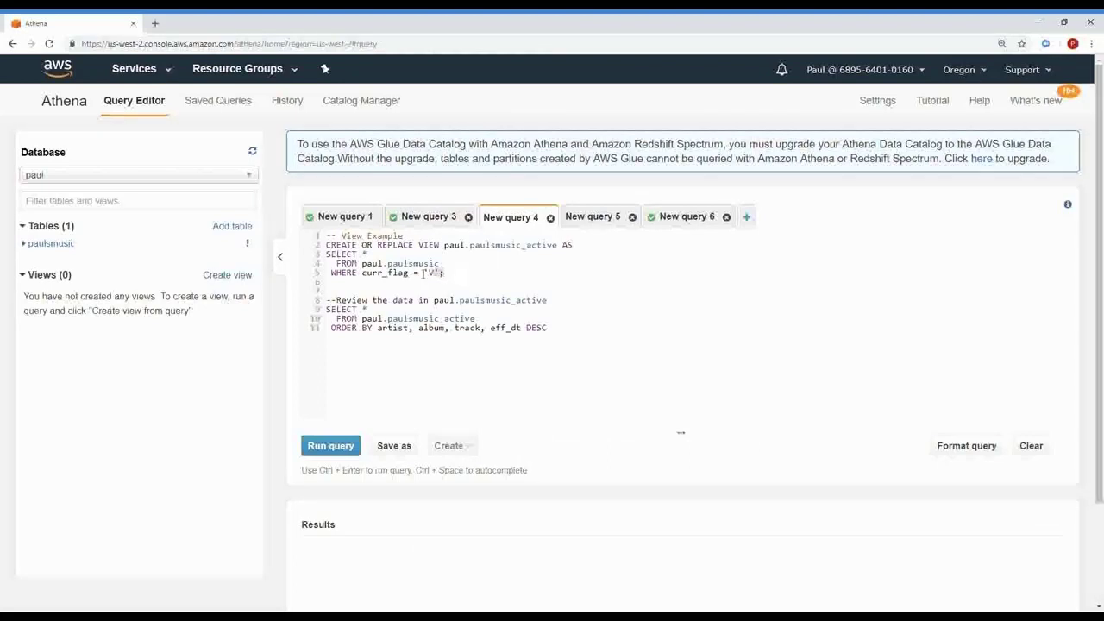
- Run CREATE OR REPLACE VIEW paul.paulsmusic_active and expand the new view's columns in the sidebar
{"action": "left_click_drag", "start_coordinate": [443, 272], "coordinate": [321, 247]}
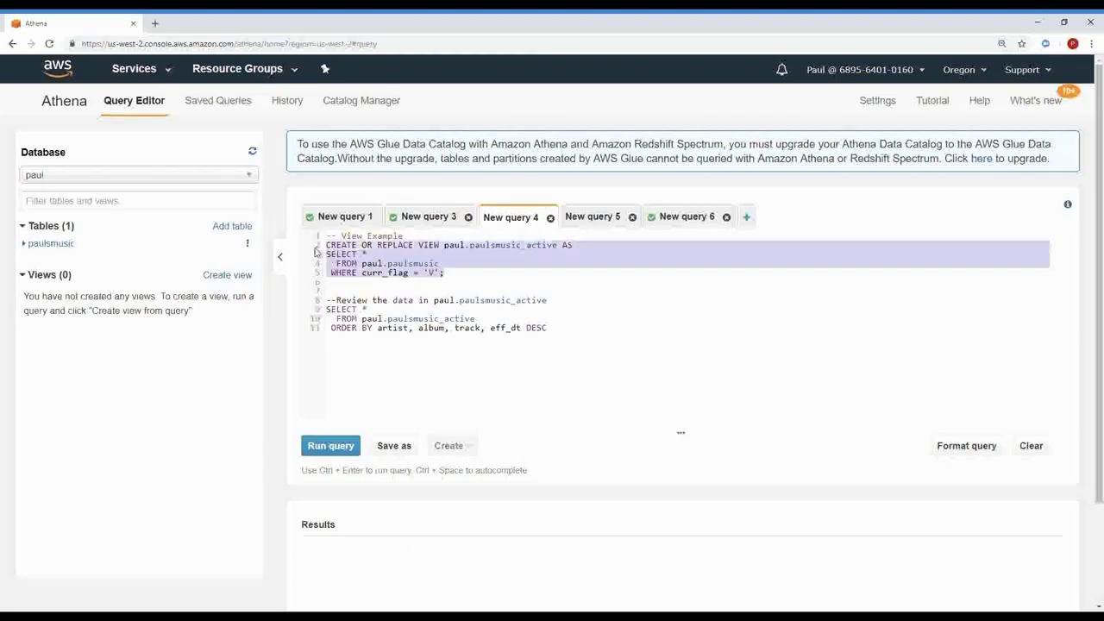
{"action": "left_click", "coordinate": [330, 452]}
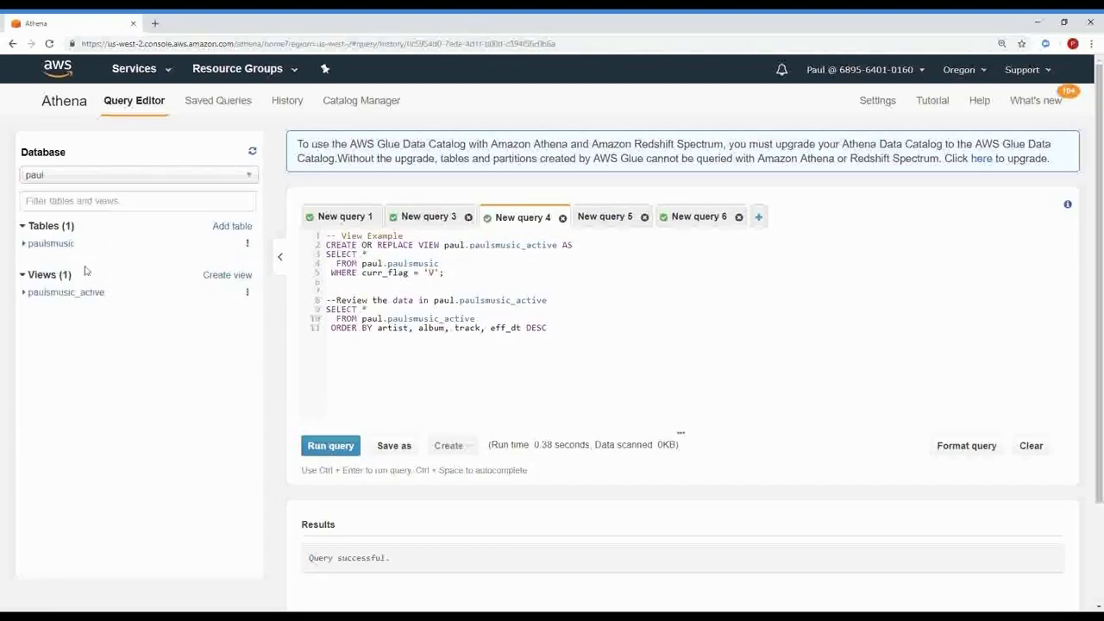
{"action": "left_click", "coordinate": [28, 295]}
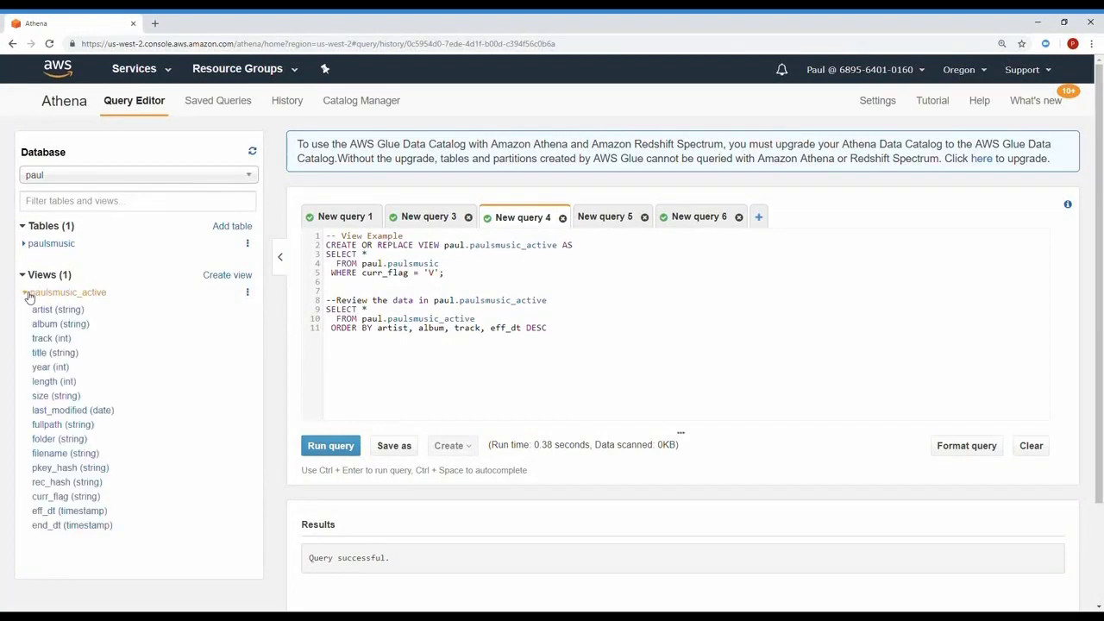
- Query paulsmusic_active and view the results full screen, showing only current 'BRYTE ROCKS' titles
{"action": "left_click_drag", "start_coordinate": [563, 333], "coordinate": [319, 311]}
{"action": "left_click", "coordinate": [335, 446]}
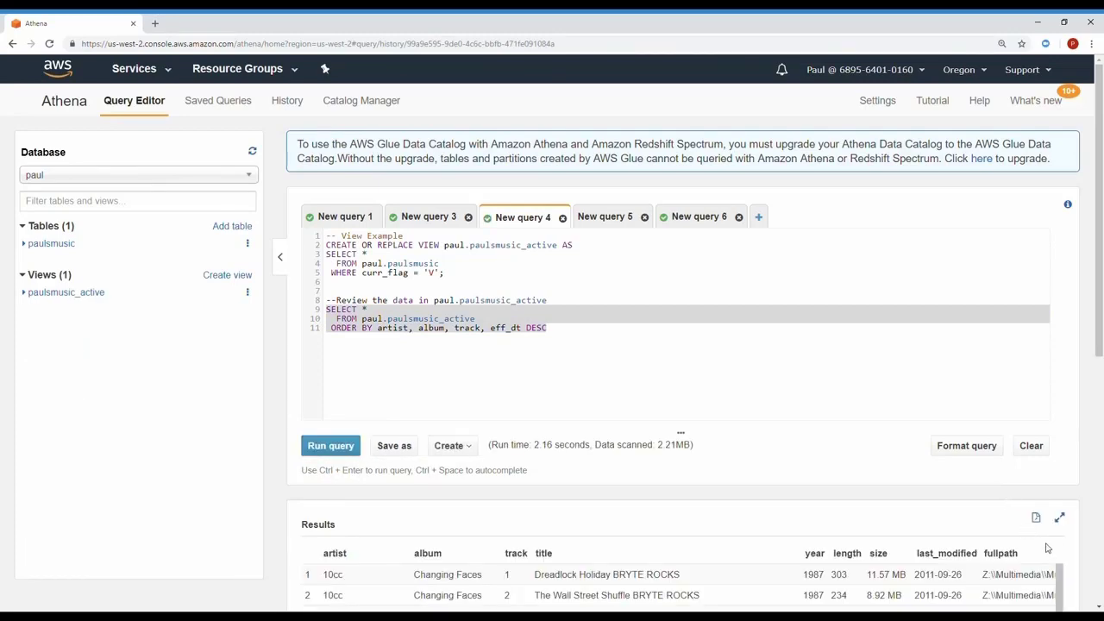
{"action": "left_click", "coordinate": [1059, 517]}
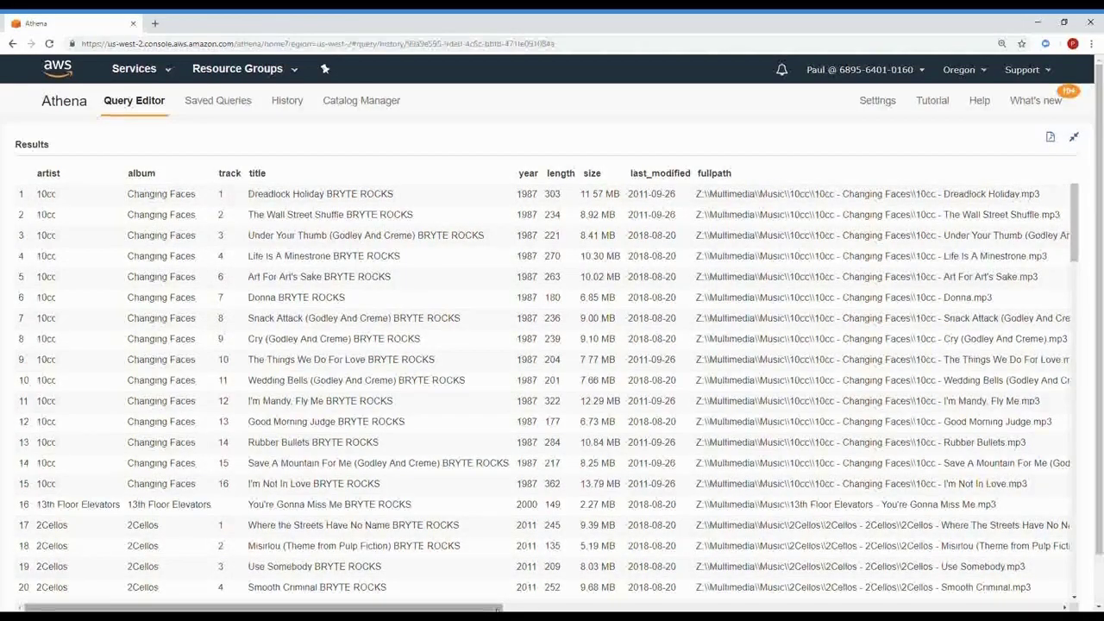
{"action": "left_click_drag", "start_coordinate": [492, 608], "coordinate": [1076, 604]}
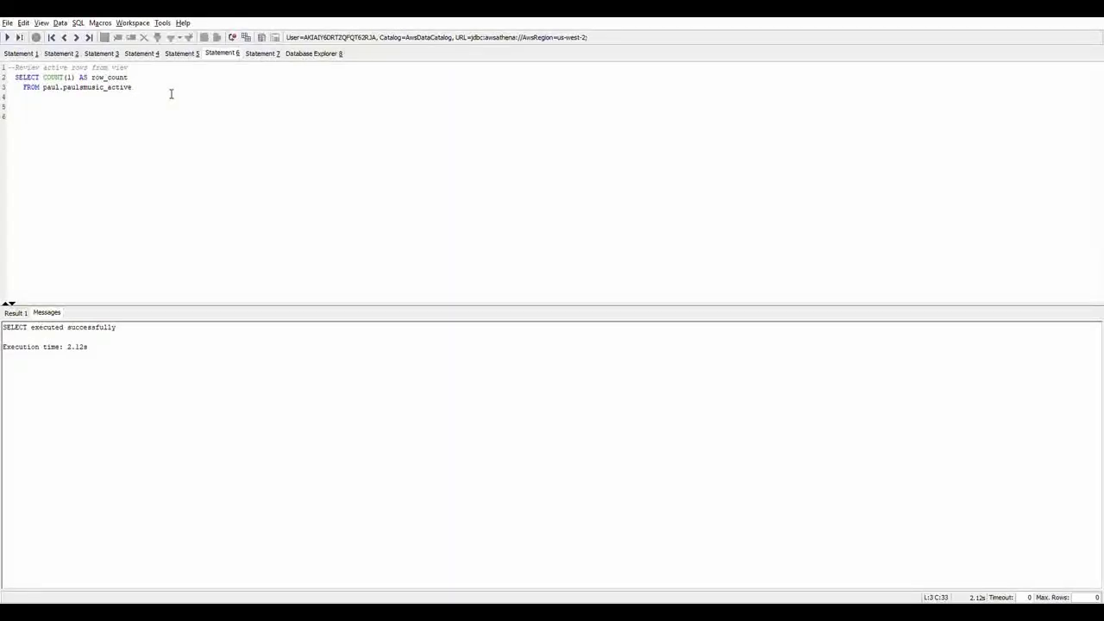
- Execute SELECT COUNT(1) FROM paul.paulsmusic_active in Statement 6, returning 18945 rows
{"action": "key", "text": "shift+Up"}
{"action": "key", "text": "shift+Home"}
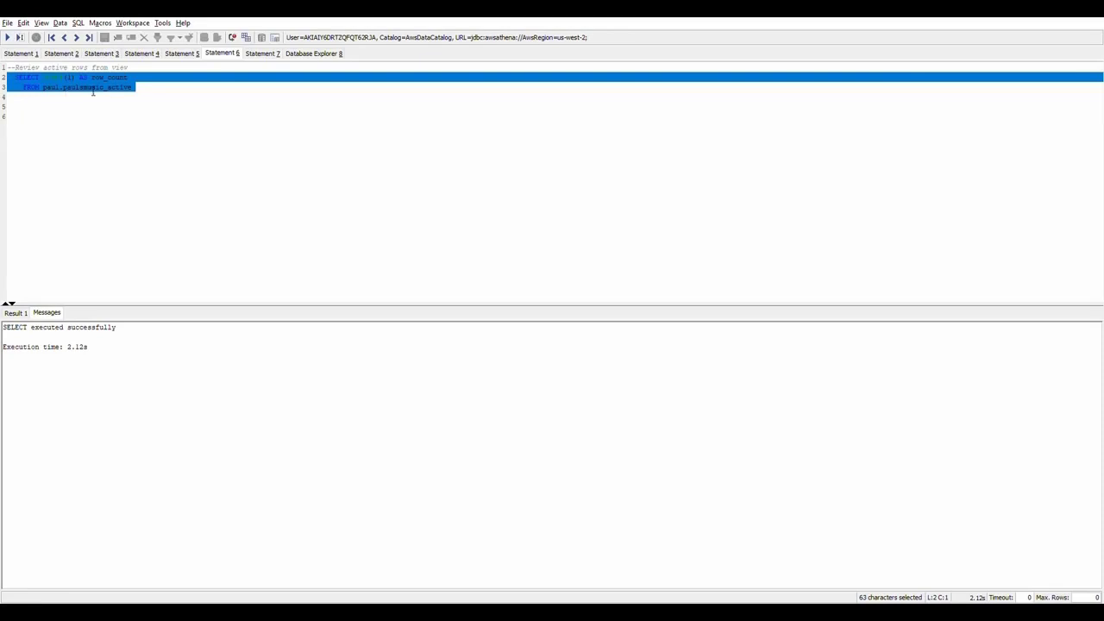
{"action": "left_click", "coordinate": [7, 38]}
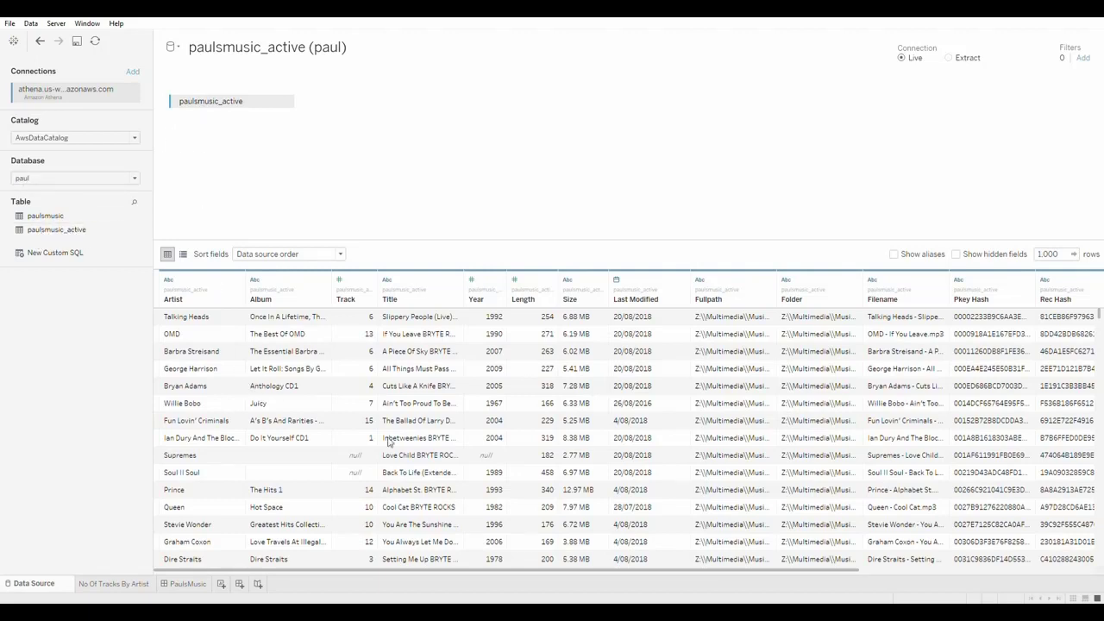
- Browse the paulsmusic_active data preview across to the Curr Flag column and back to Artist
{"action": "left_click", "coordinate": [962, 407]}
{"action": "key", "text": "Right"}
{"action": "key", "text": "Right"}
{"action": "key", "text": "Right"}
{"action": "key", "text": "Right"}
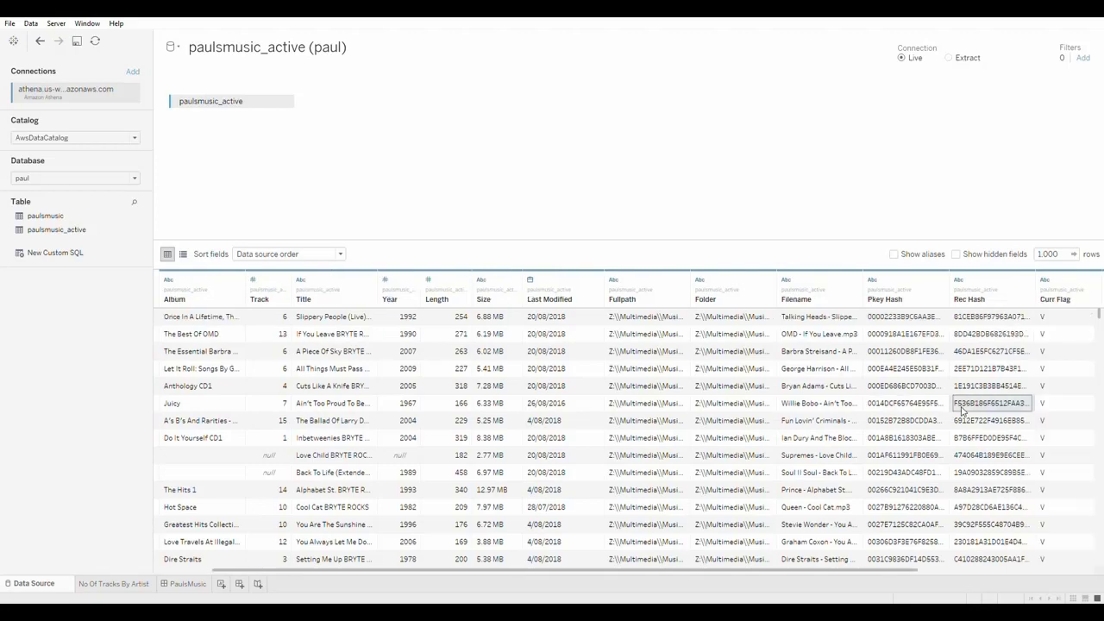
{"action": "key", "text": "Left"}
{"action": "key", "text": "Left"}
{"action": "key", "text": "Right"}
{"action": "key", "text": "Left"}
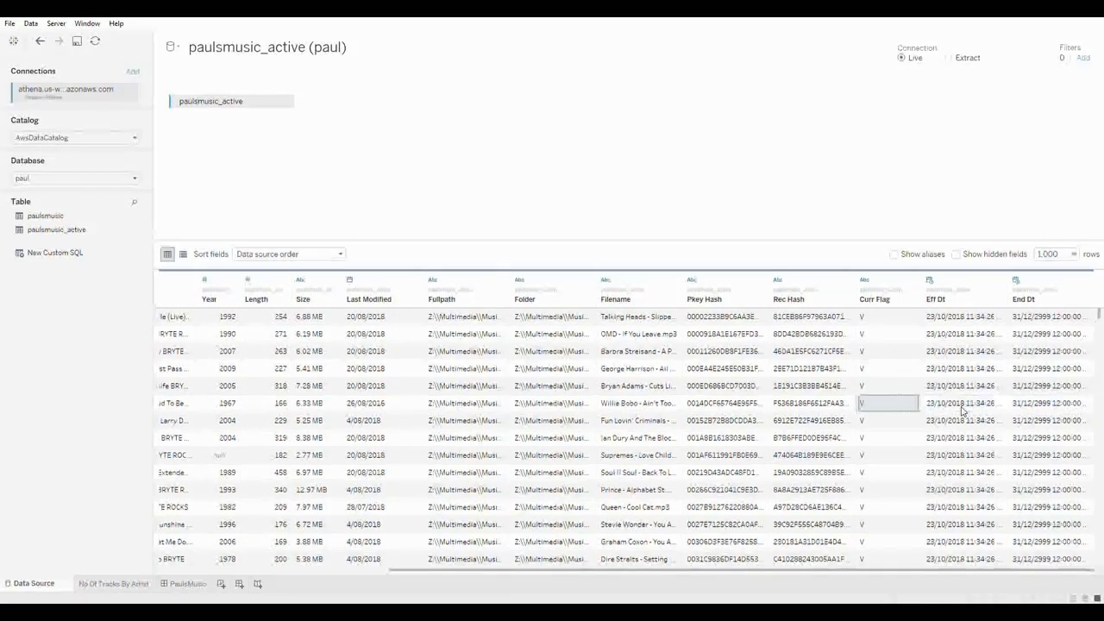
{"action": "key", "text": "Home"}
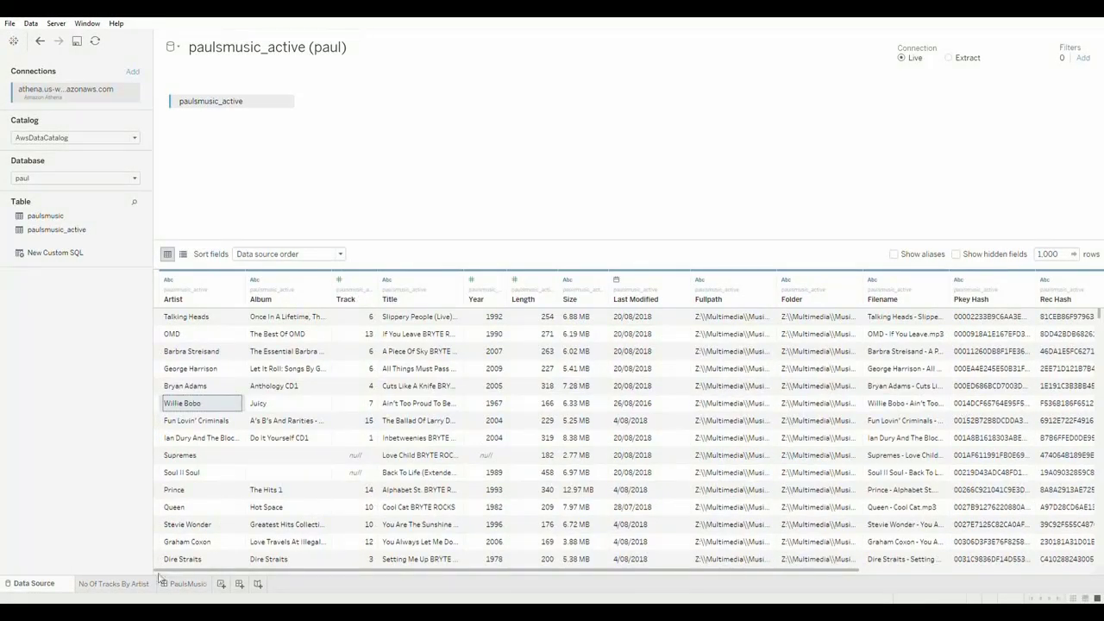
- Go through the No Of Tracks By Artist worksheet to the PaulsMusic dashboard's Track Count by Artist chart
{"action": "left_click", "coordinate": [114, 583]}
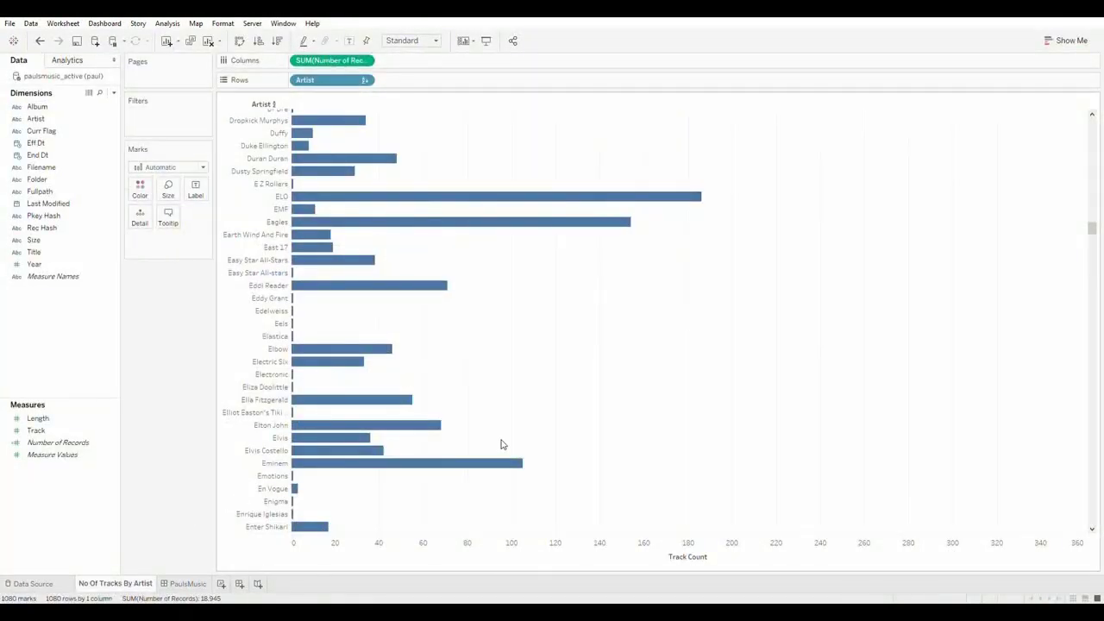
{"action": "scroll", "coordinate": [503, 444], "scroll_direction": "up", "scroll_amount": 10}
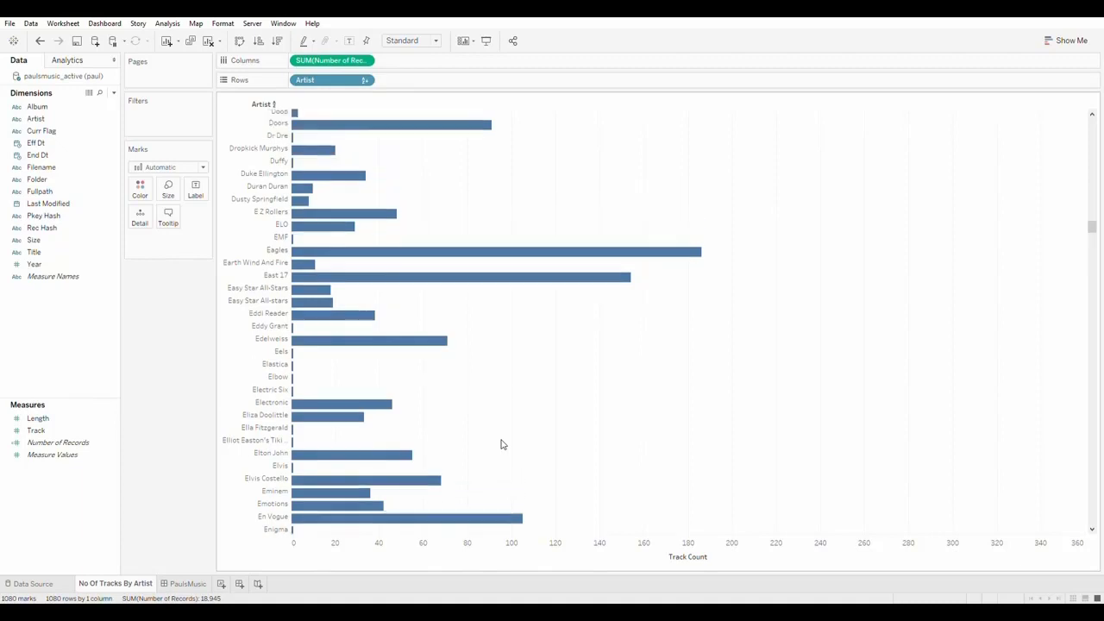
{"action": "scroll", "coordinate": [503, 444], "scroll_direction": "up", "scroll_amount": 3}
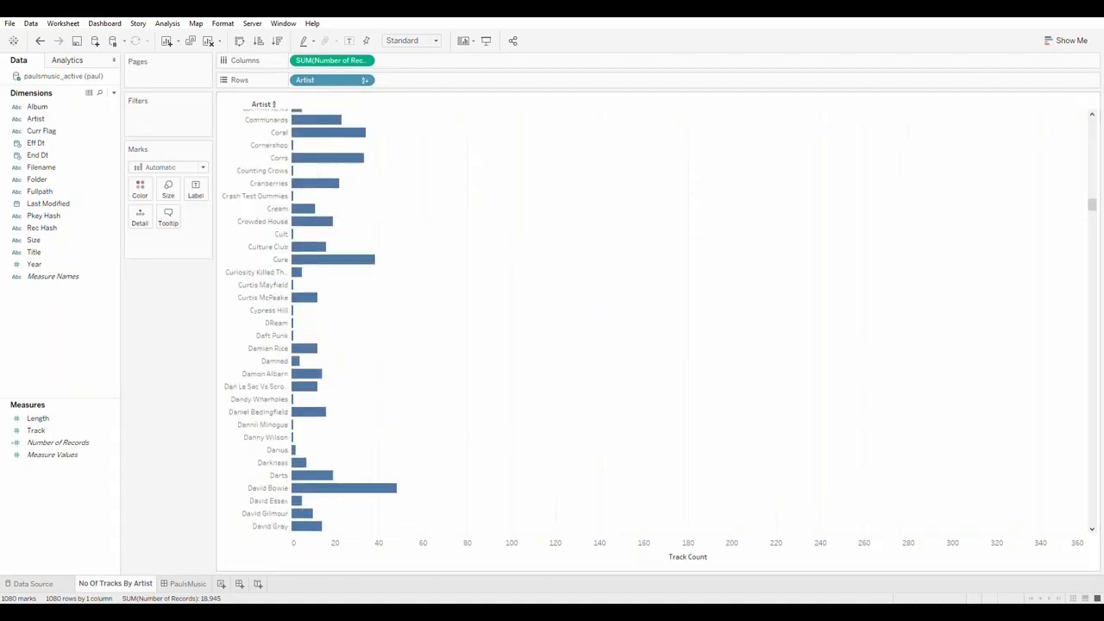
{"action": "left_click", "coordinate": [188, 584]}
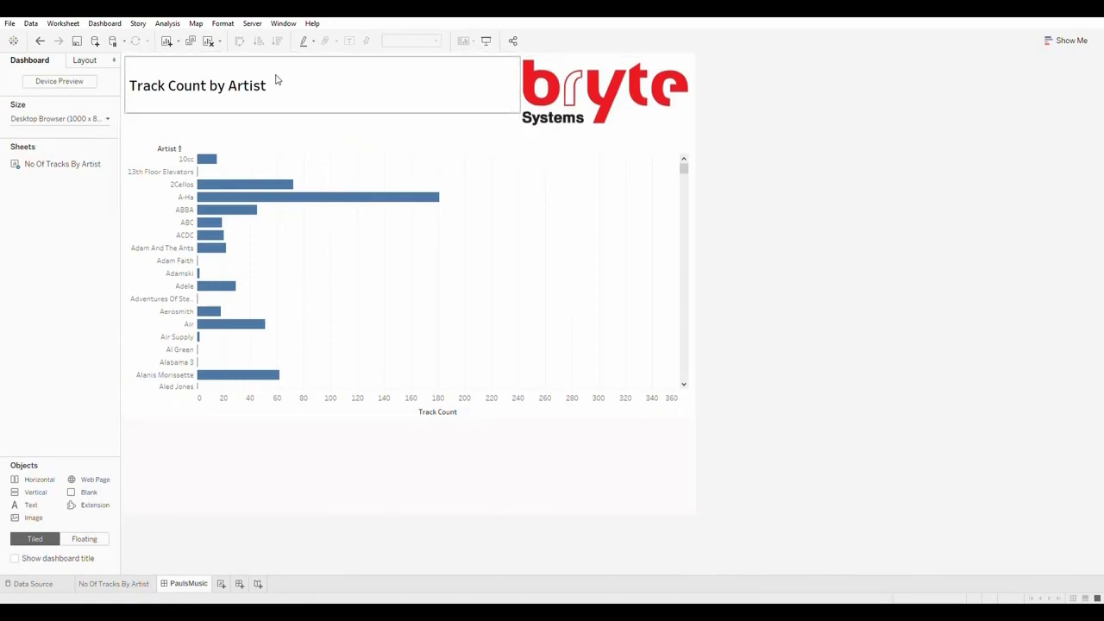
{"action": "mouse_move", "coordinate": [240, 215]}
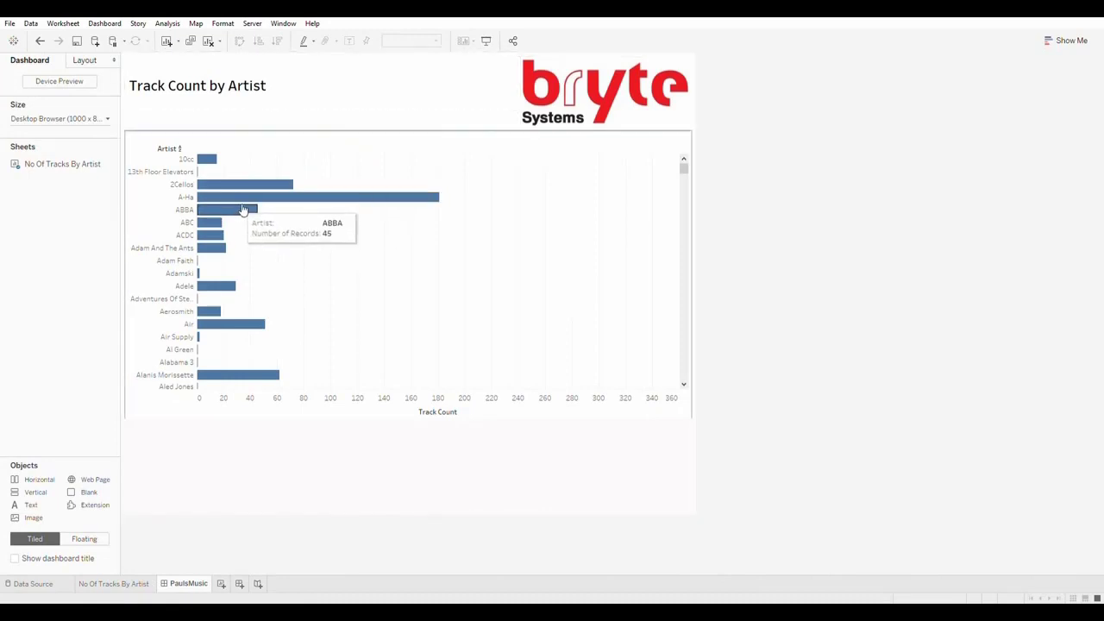